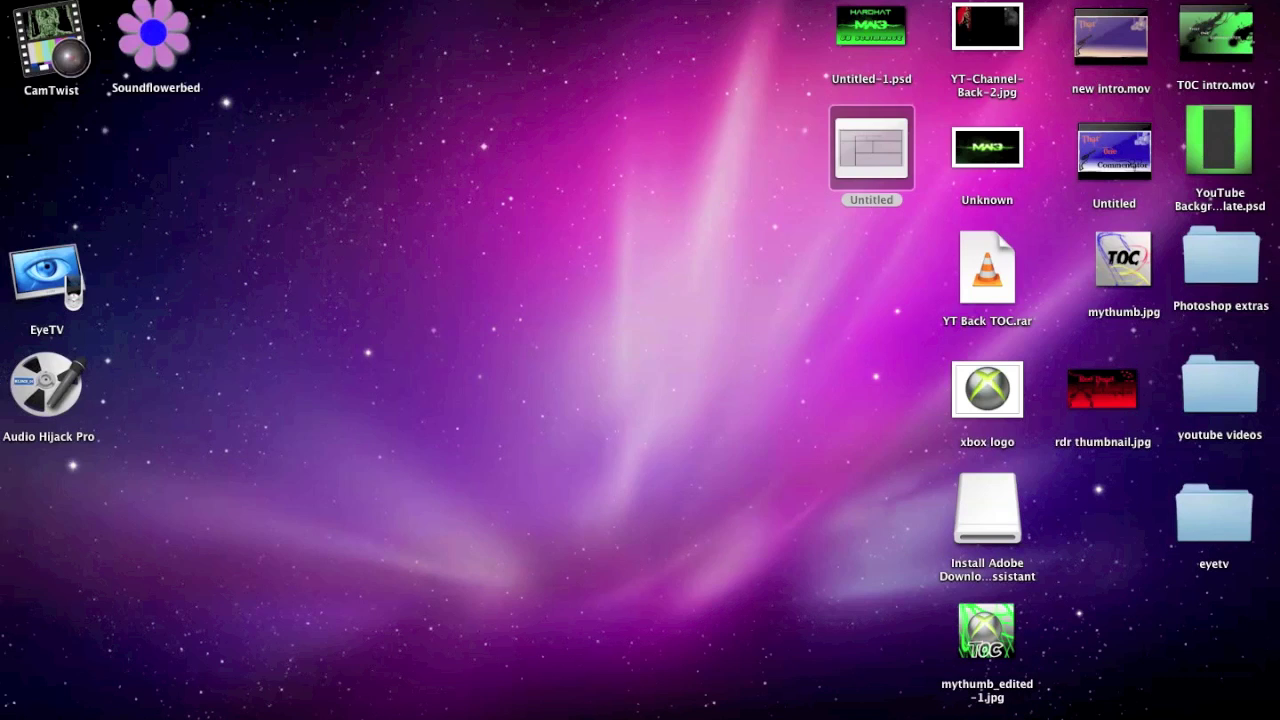
- Launch EyeTV on the Xbox Component Input feed and hide its video window
mouse_move(185, 710)
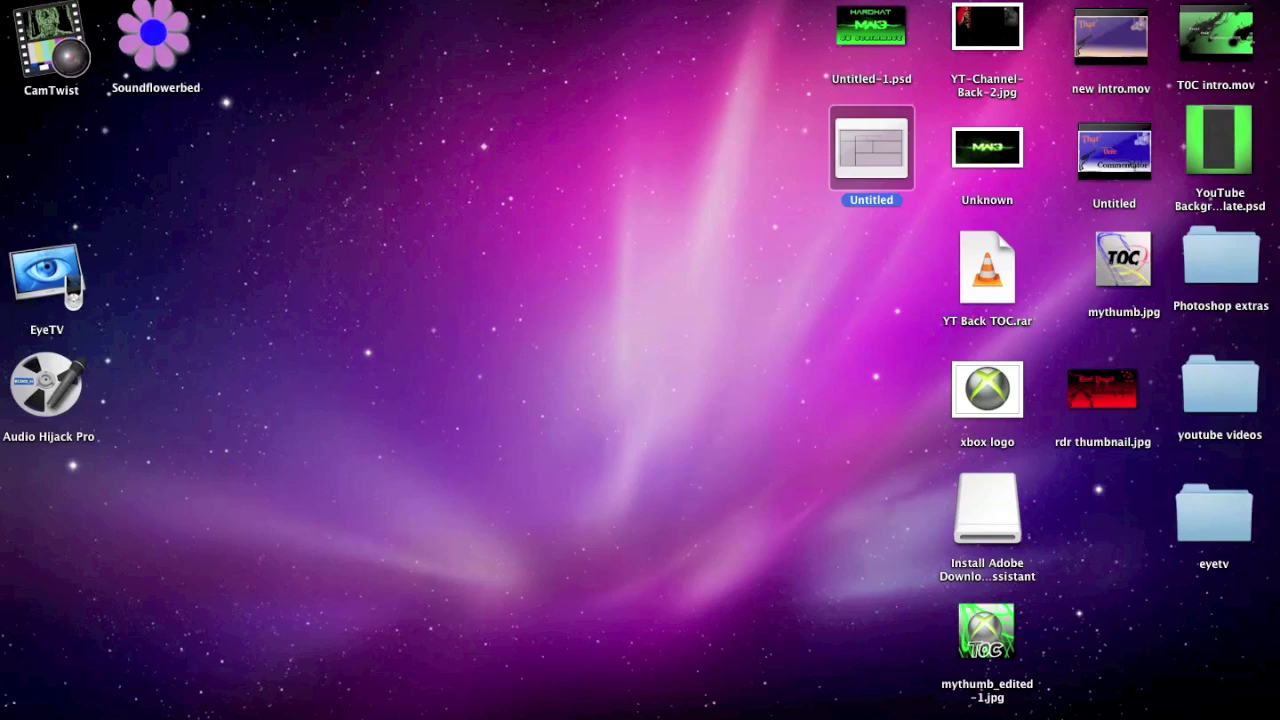
left_click(40, 301)
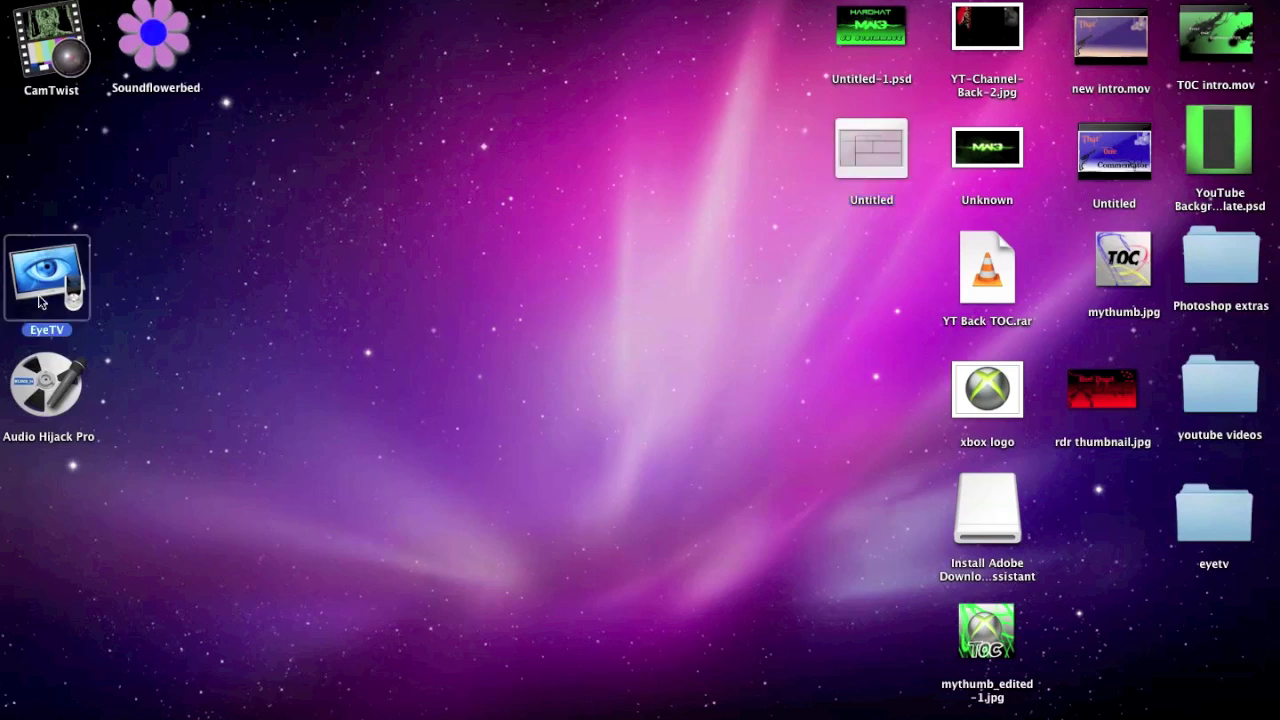
double_click(40, 301)
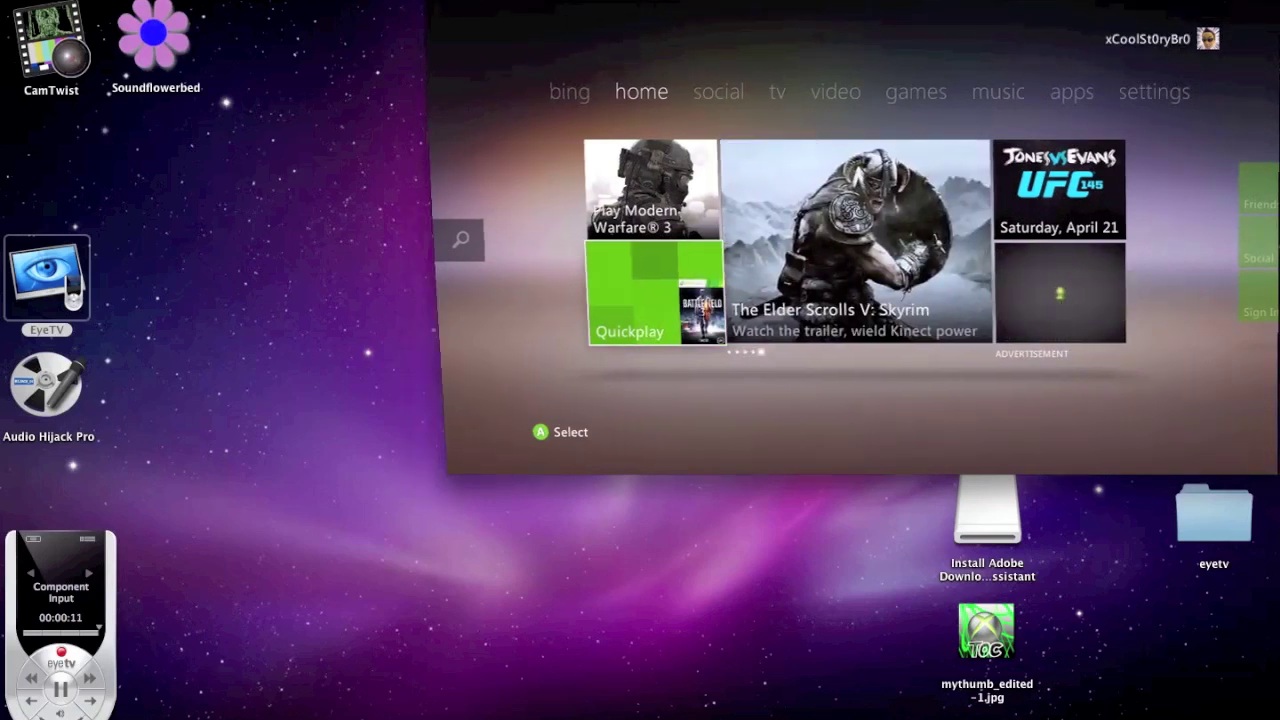
key("super+h")
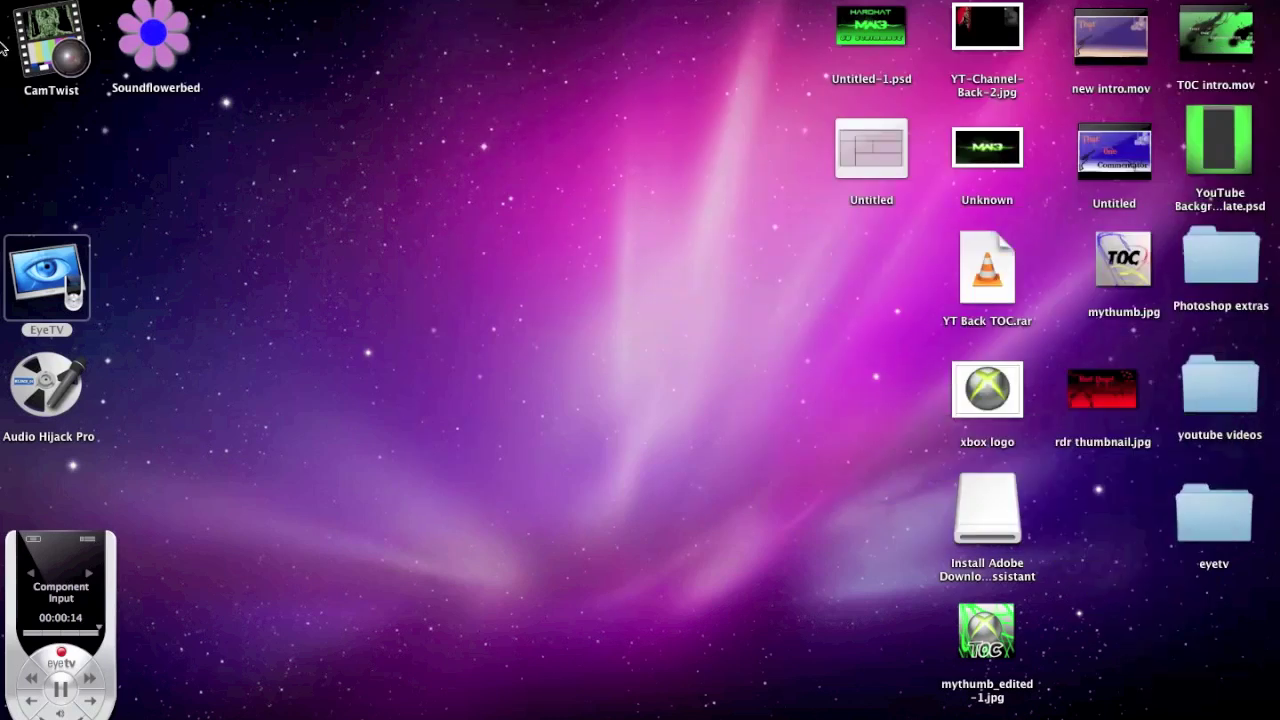
left_click(71, 398)
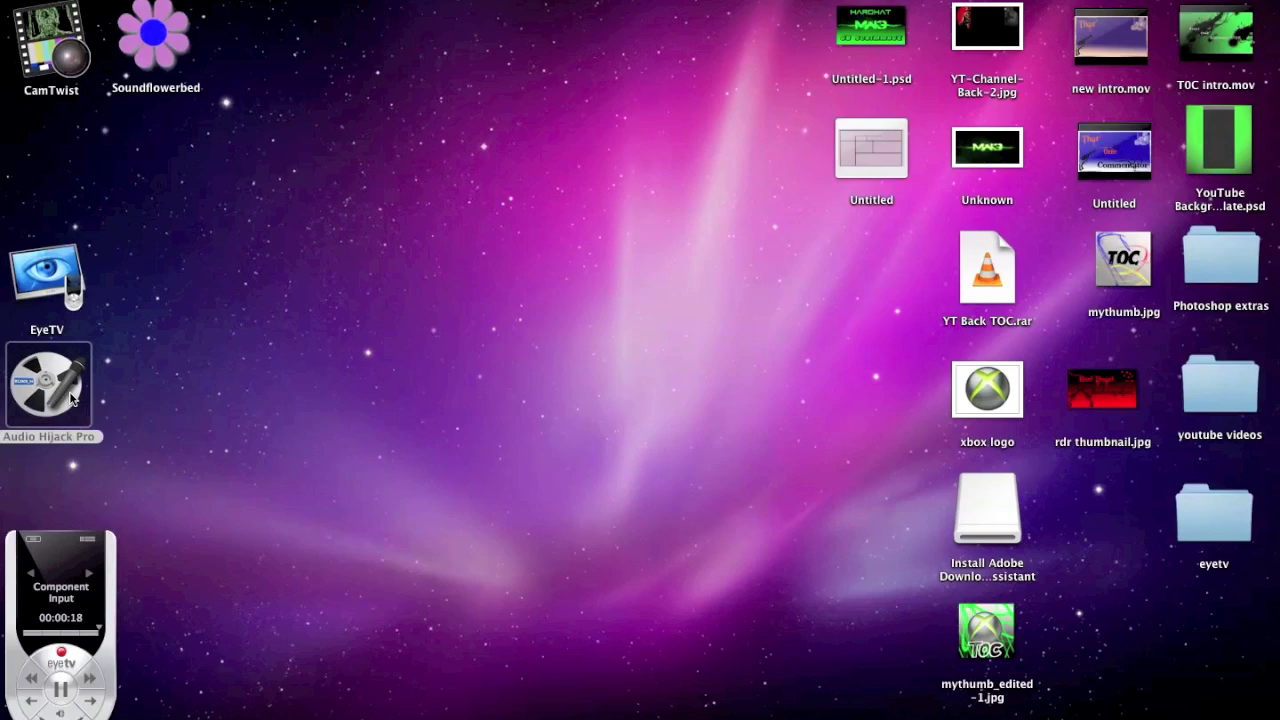
- Open Audio Hijack Pro and delete the old Auxiliary Device effect
double_click(71, 398)
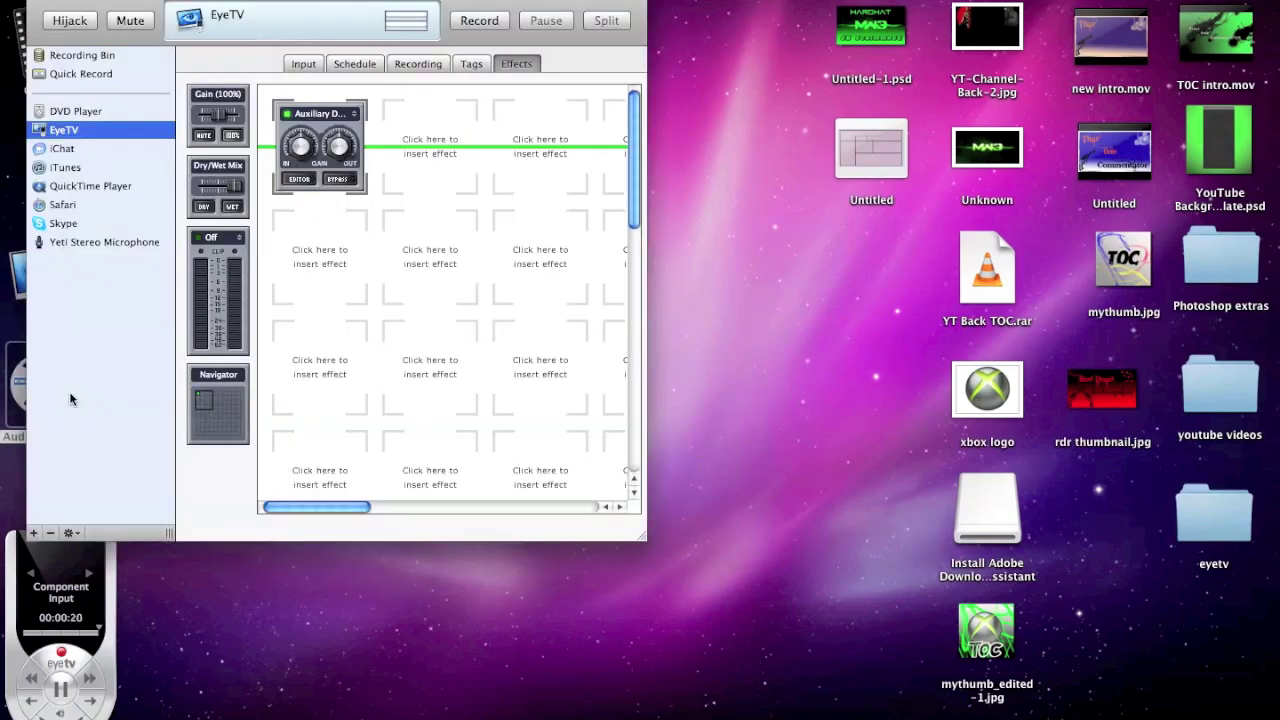
left_click(295, 107)
key("Delete")
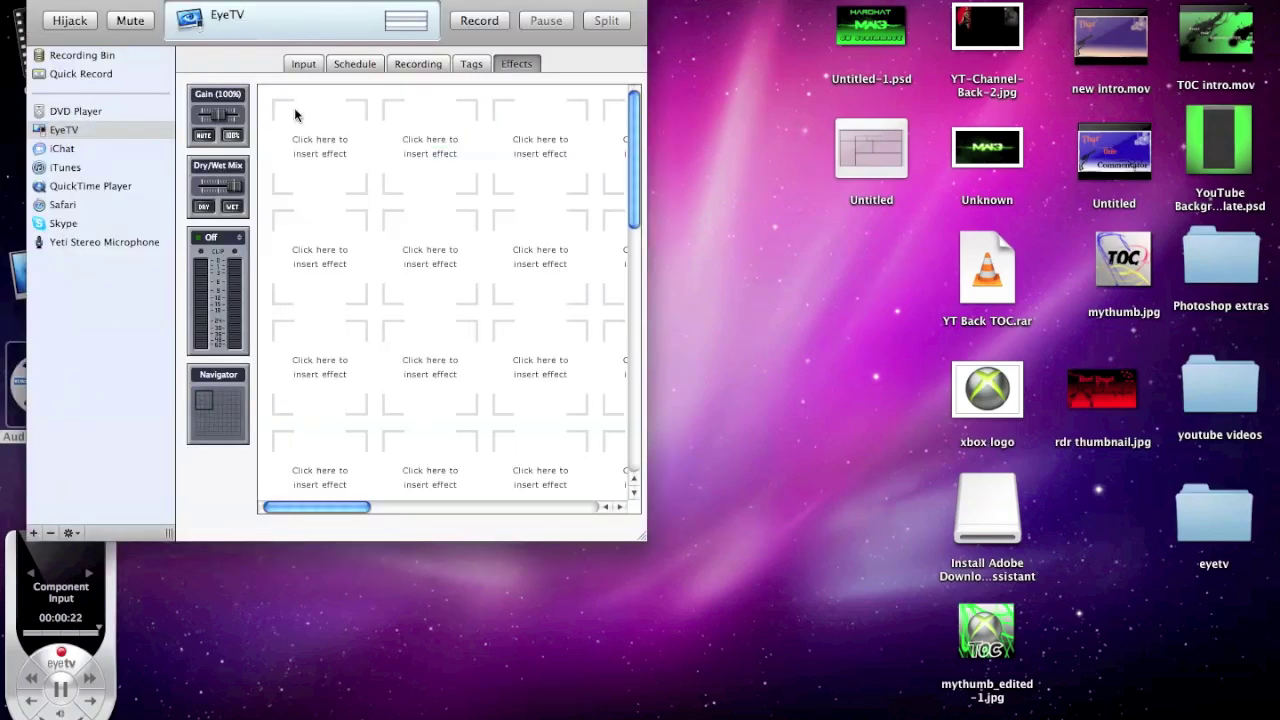
- Review the EyeTV session's audio source and Soundflower routing, then return to the effects grid
left_click(58, 133)
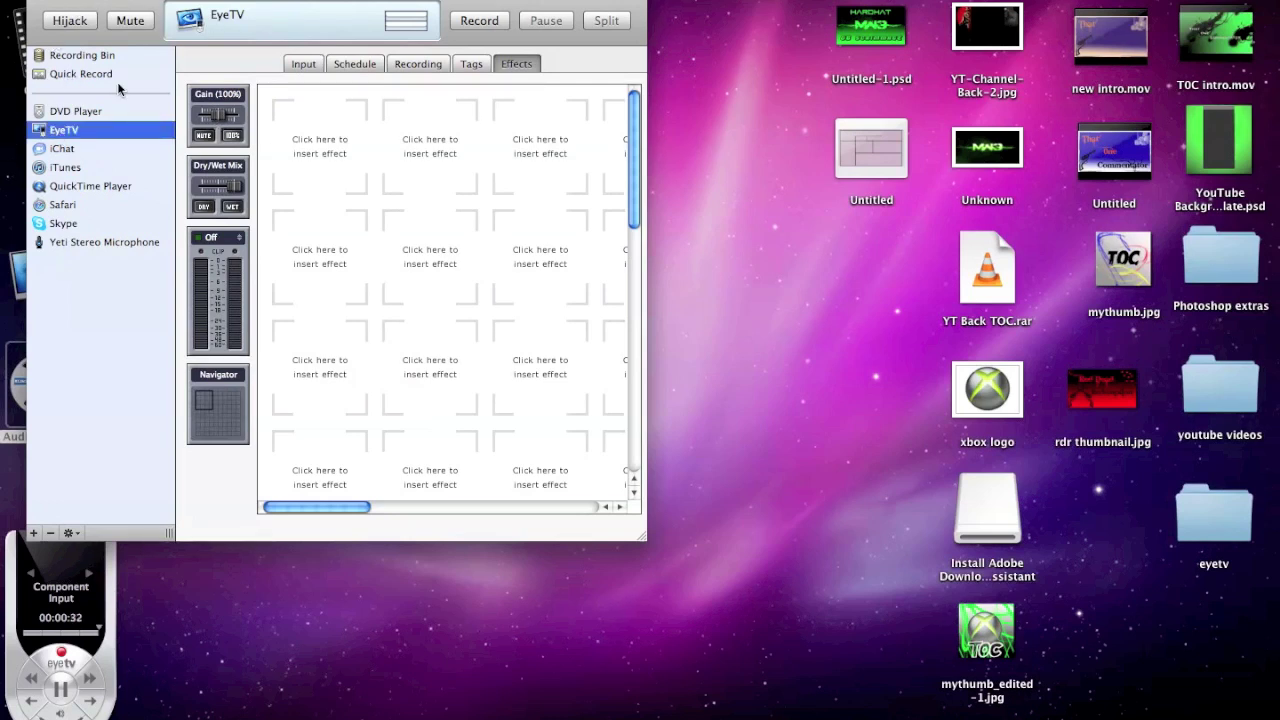
left_click(310, 66)
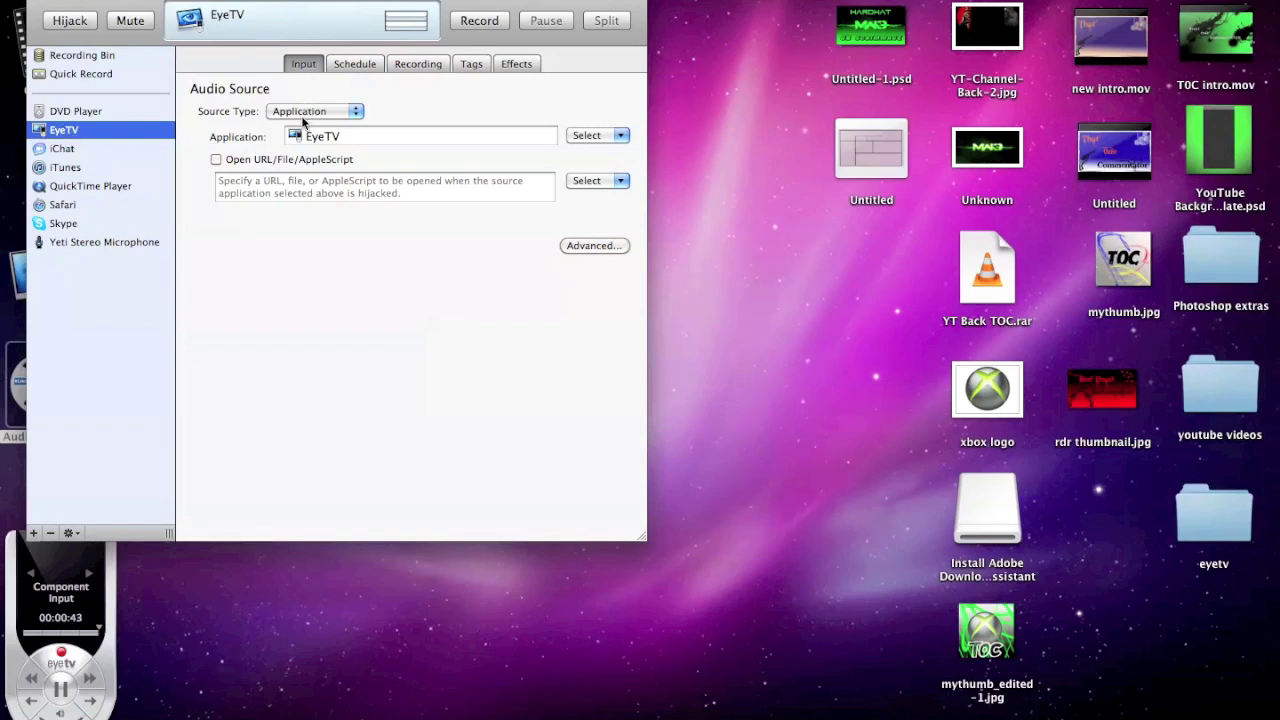
left_click(965, 0)
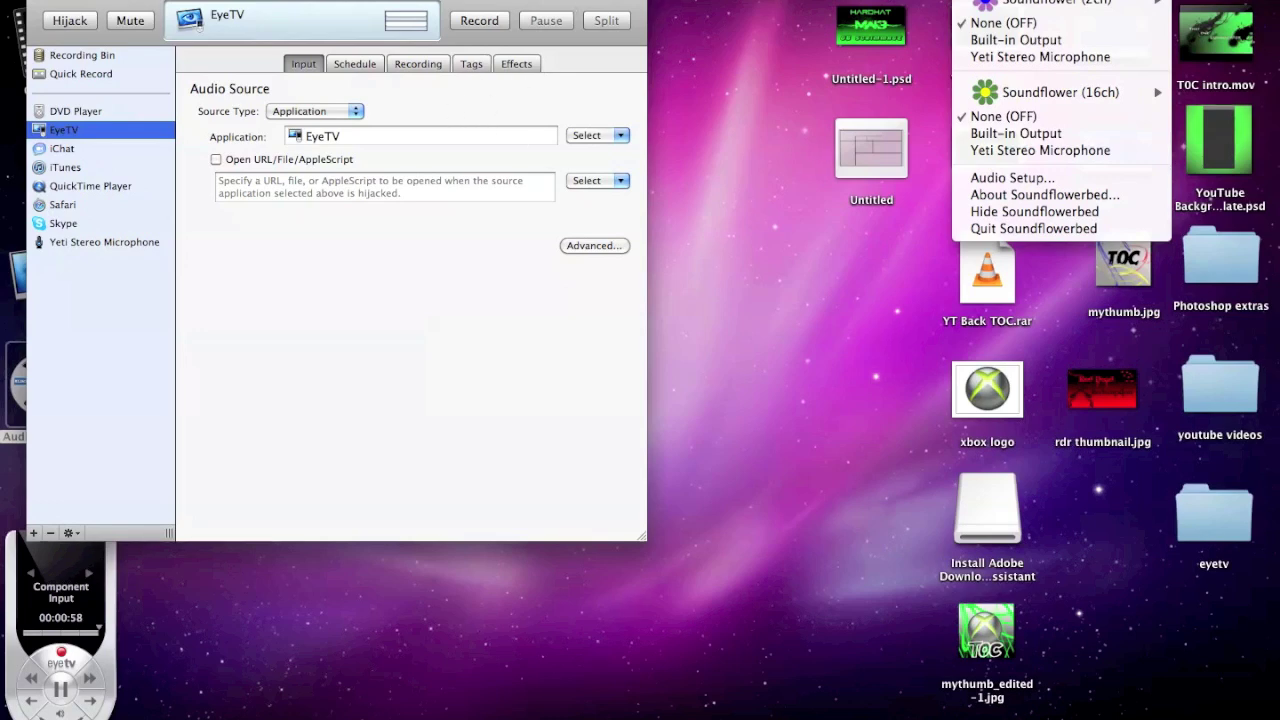
left_click(524, 62)
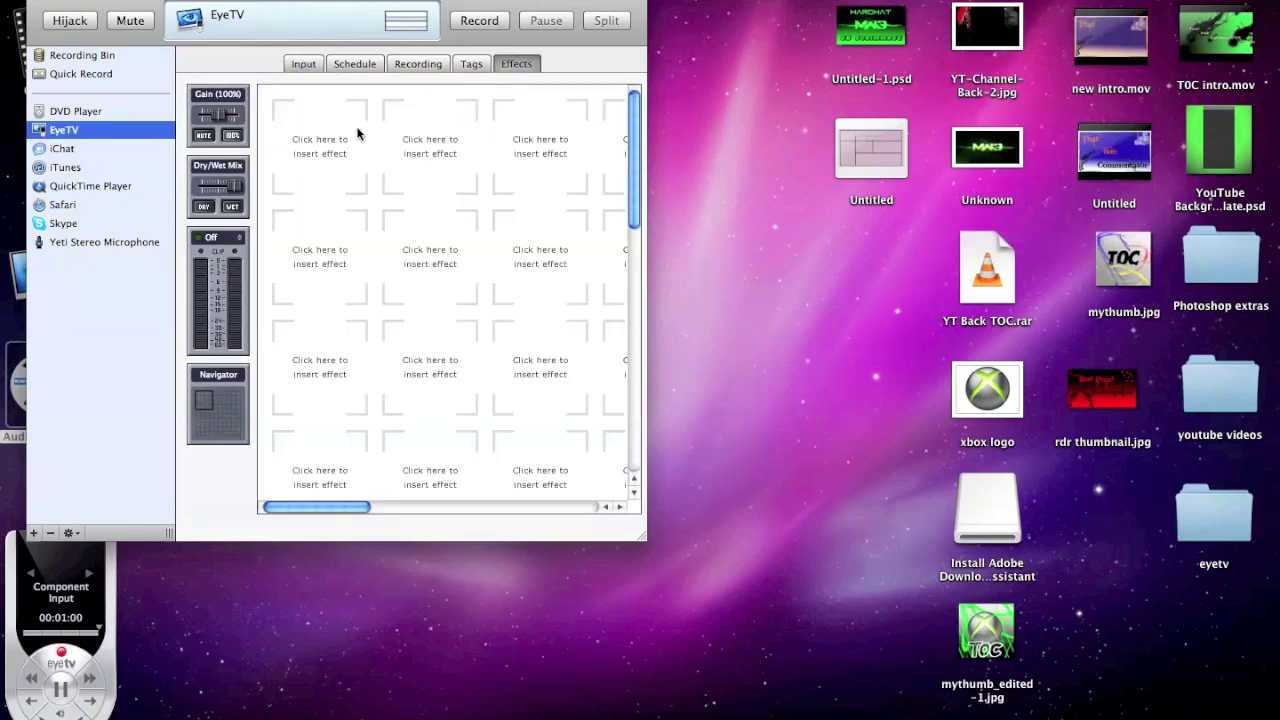
- Insert an Auxiliary Device Output effect in the first slot, routed to Soundflower (16ch)
left_click(323, 137)
mouse_move(331, 142)
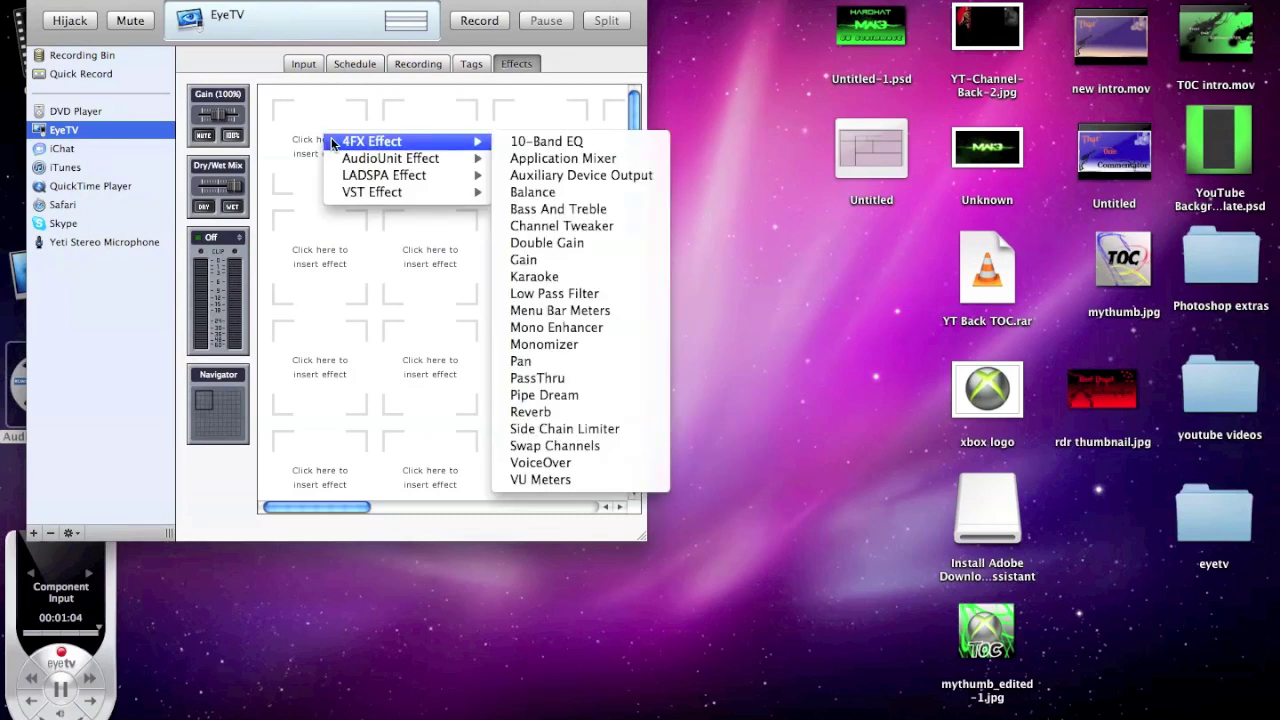
left_click(539, 177)
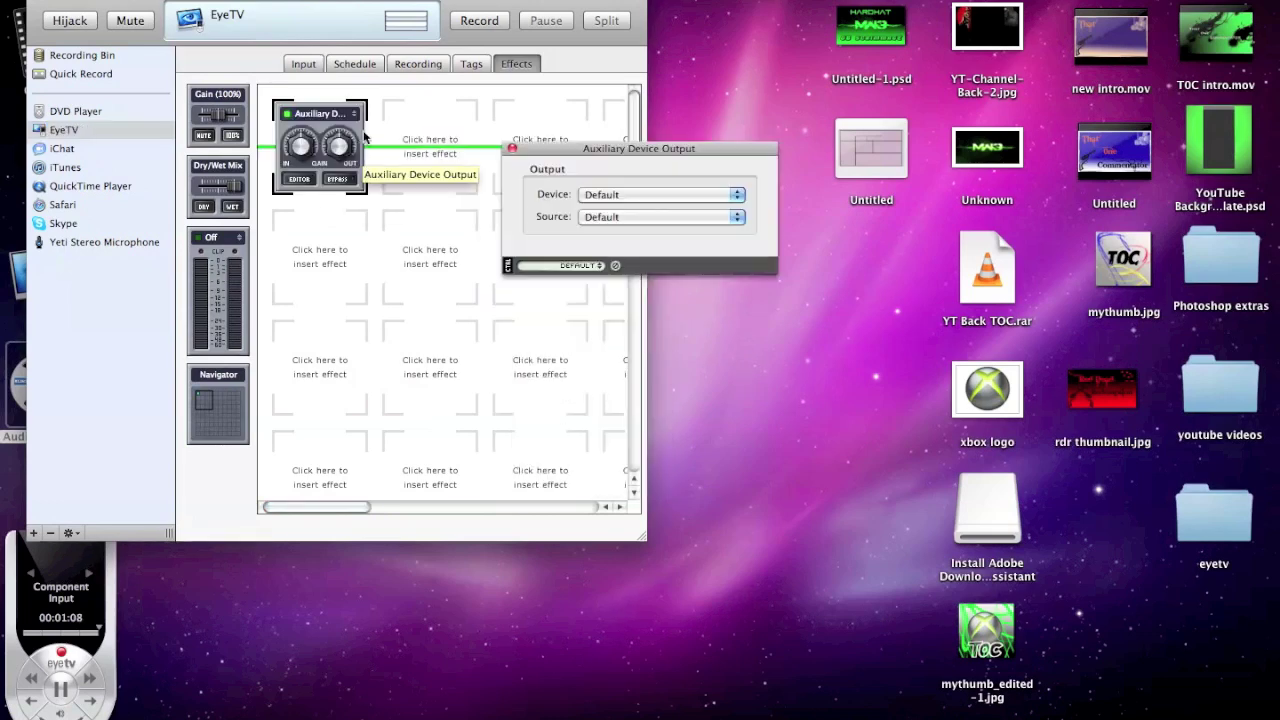
left_click(583, 200)
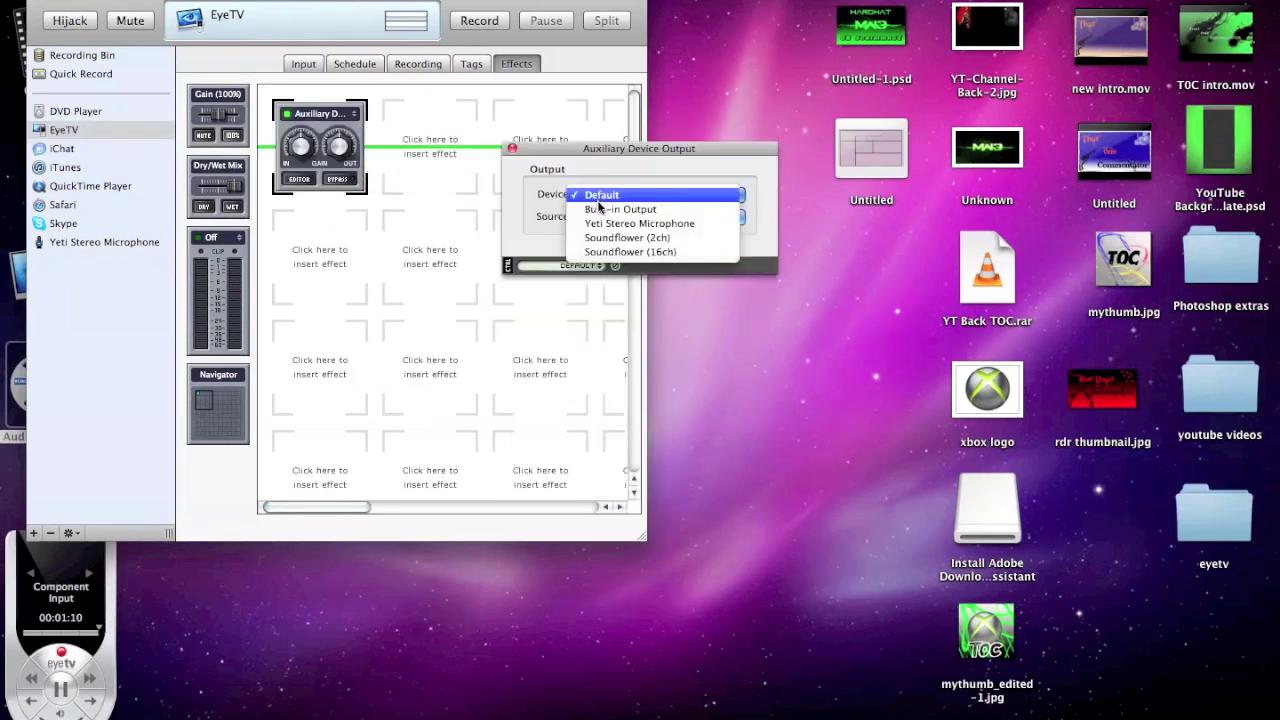
left_click(630, 251)
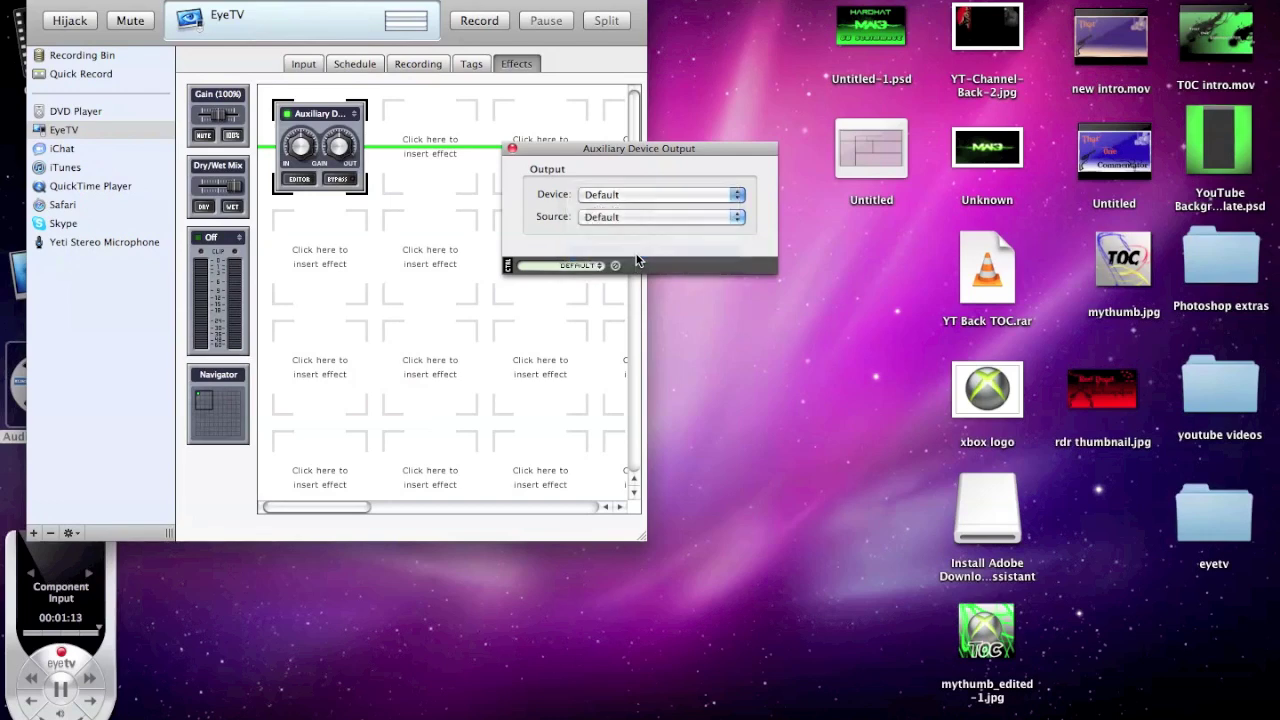
left_click(511, 148)
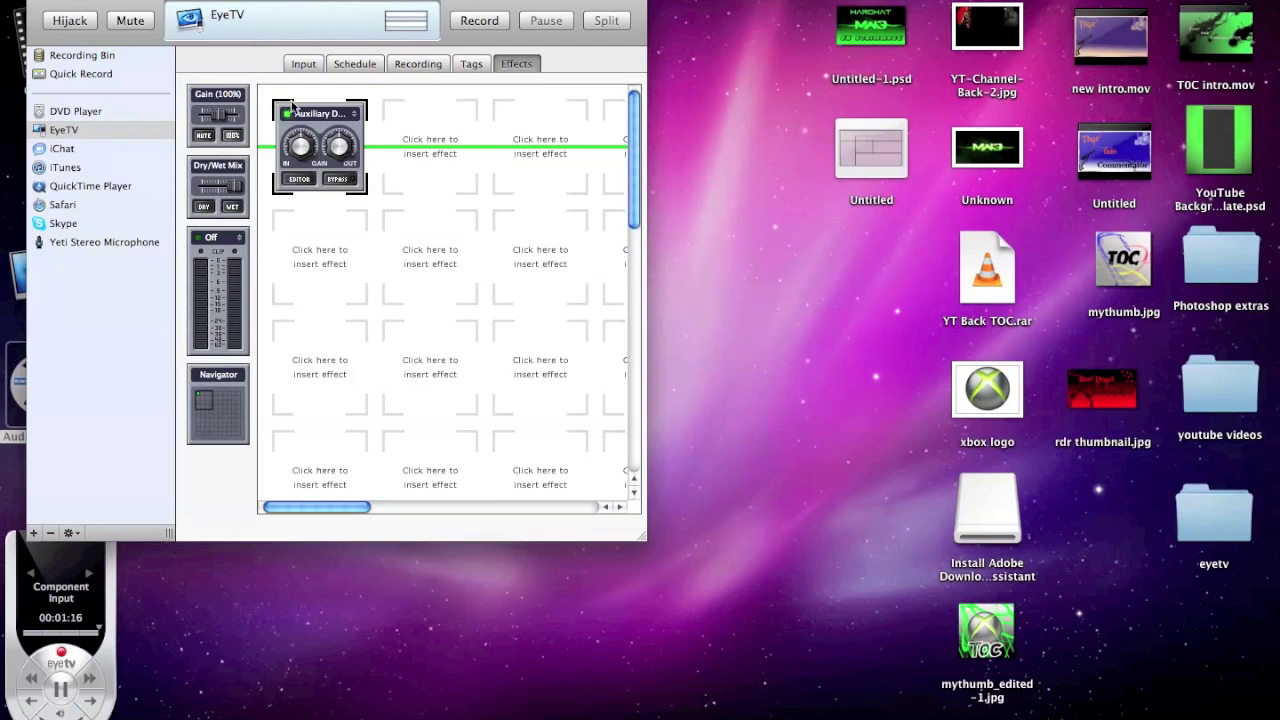
- Hijack EyeTV's audio with Quit And Relaunch, then minimize EyeTV's video window
left_click(57, 20)
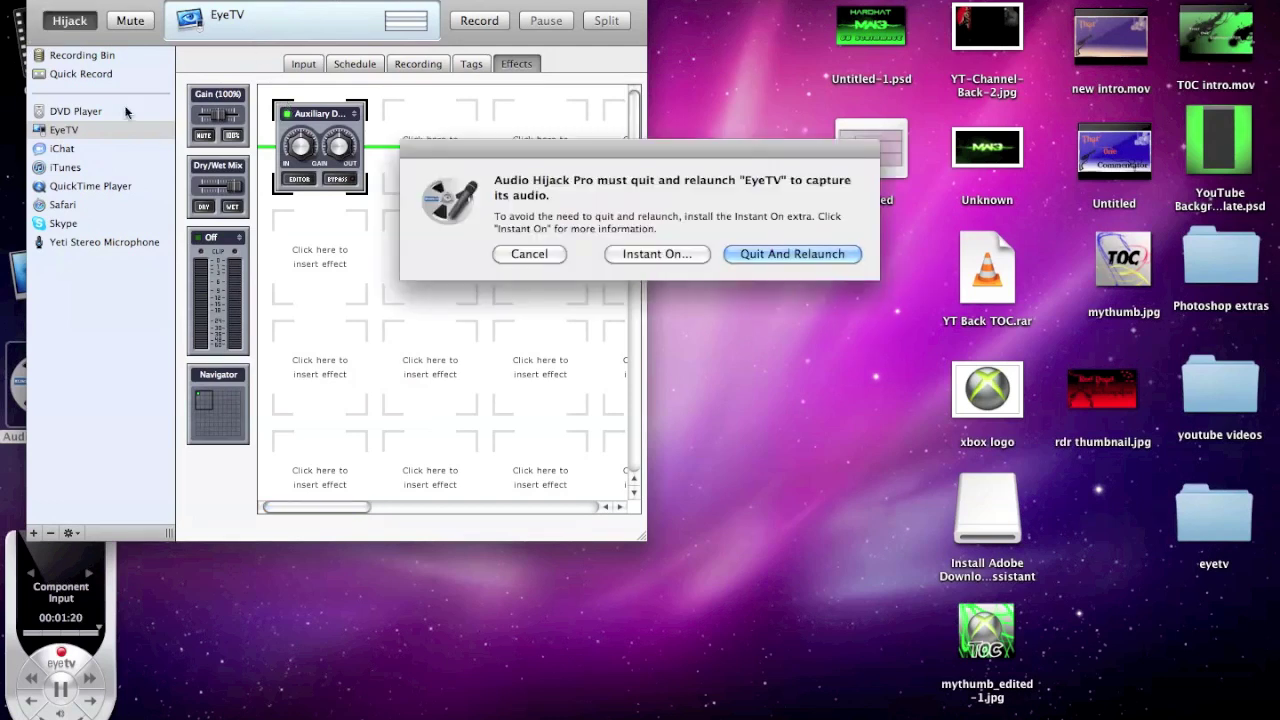
left_click(752, 255)
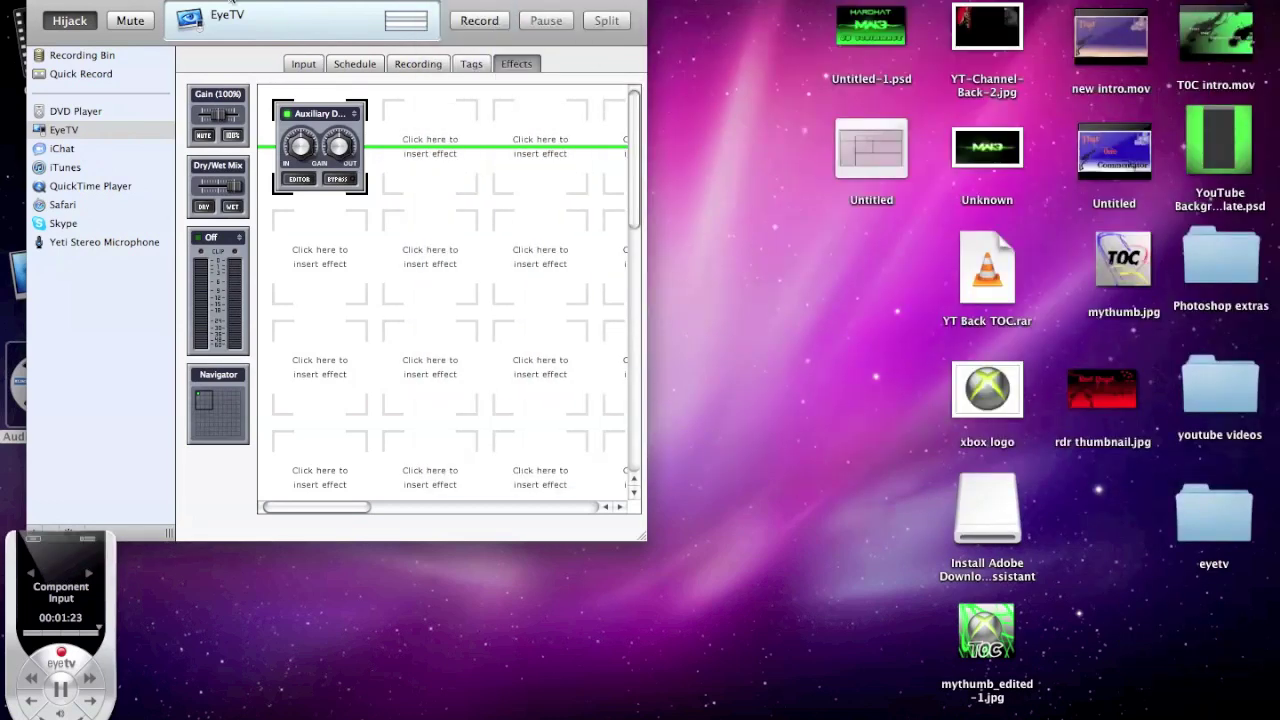
left_click_drag(232, 2, 211, 2)
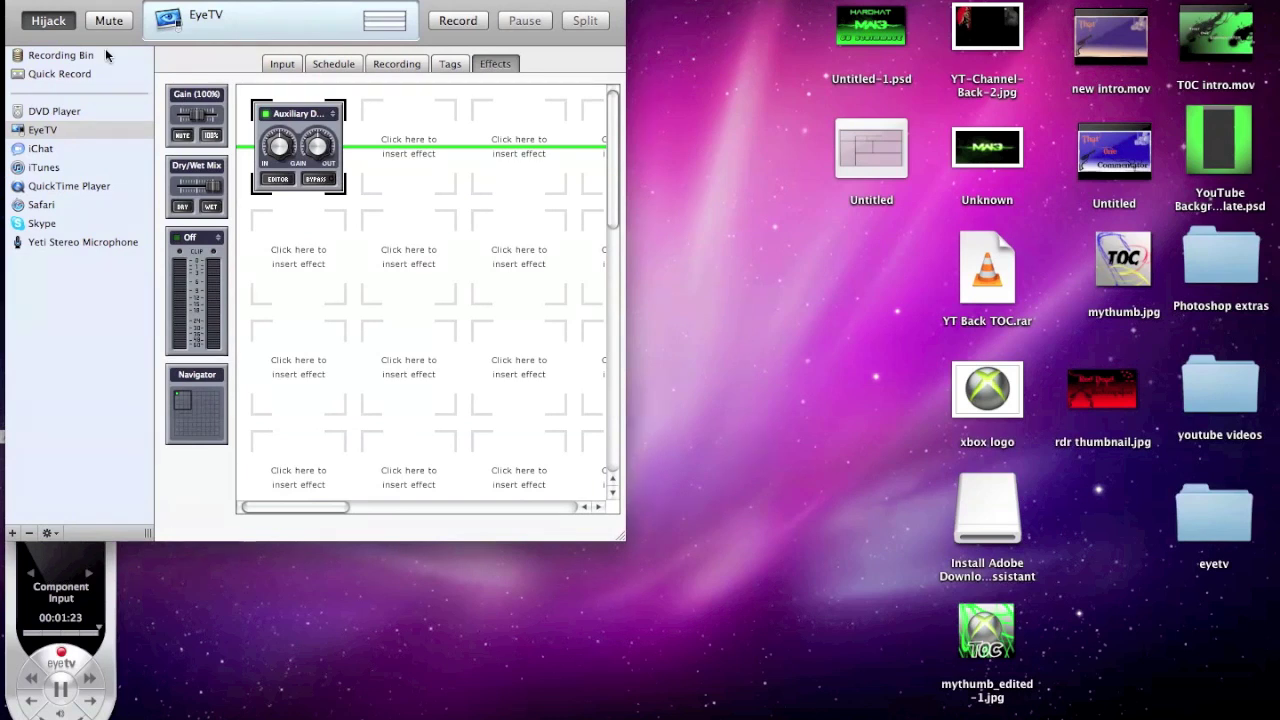
left_click(48, 20)
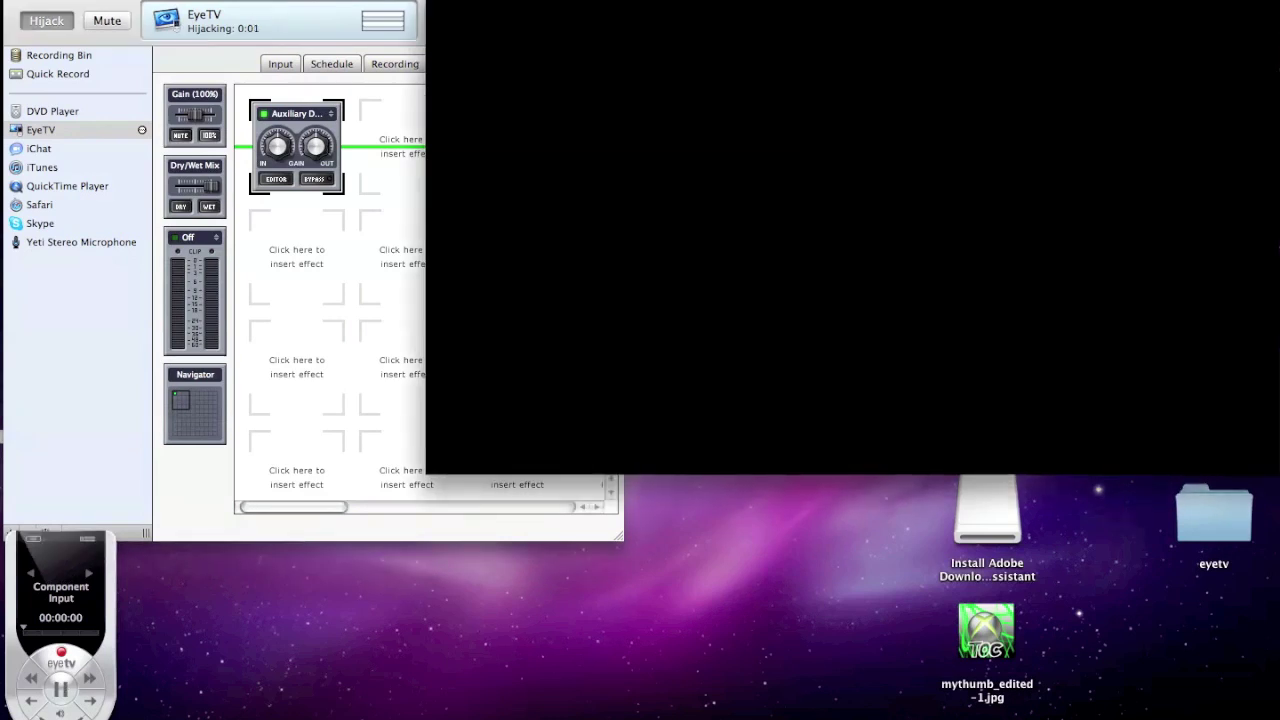
key("super+m")
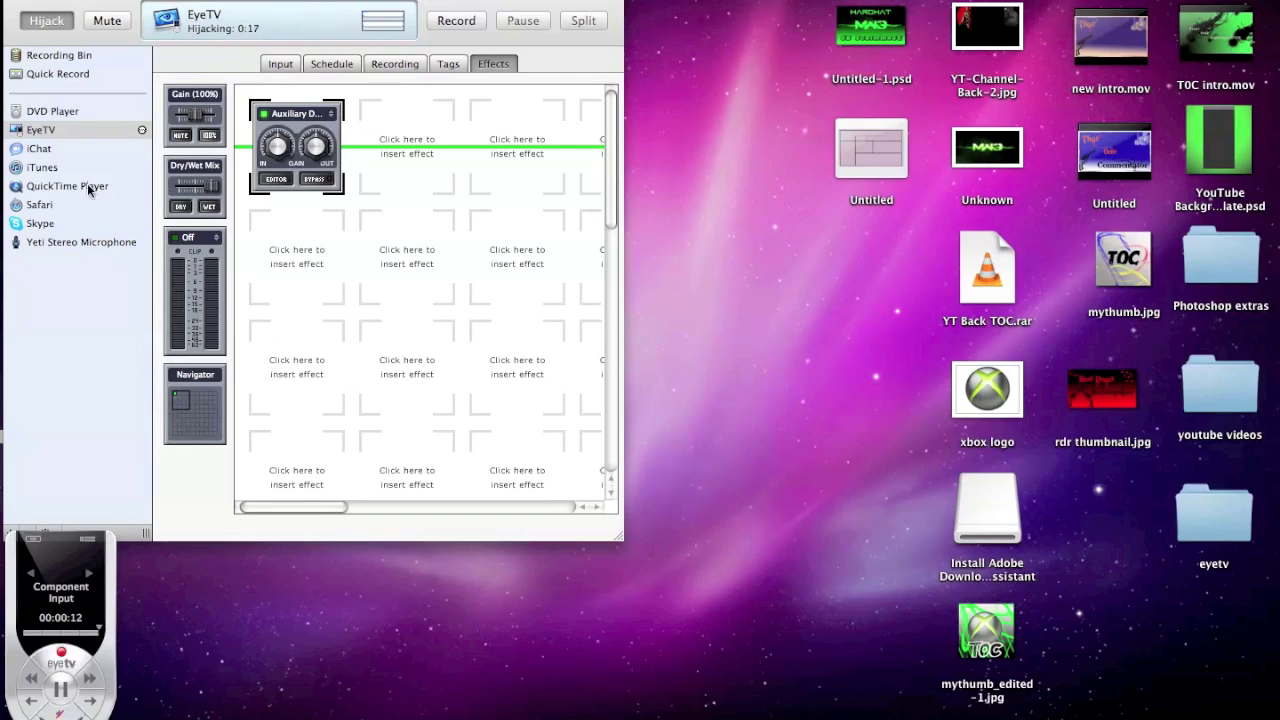
- Hijack the Yeti Stereo Microphone session into Soundflower (16ch) and hide Audio Hijack Pro
left_click(35, 245)
left_click(35, 243)
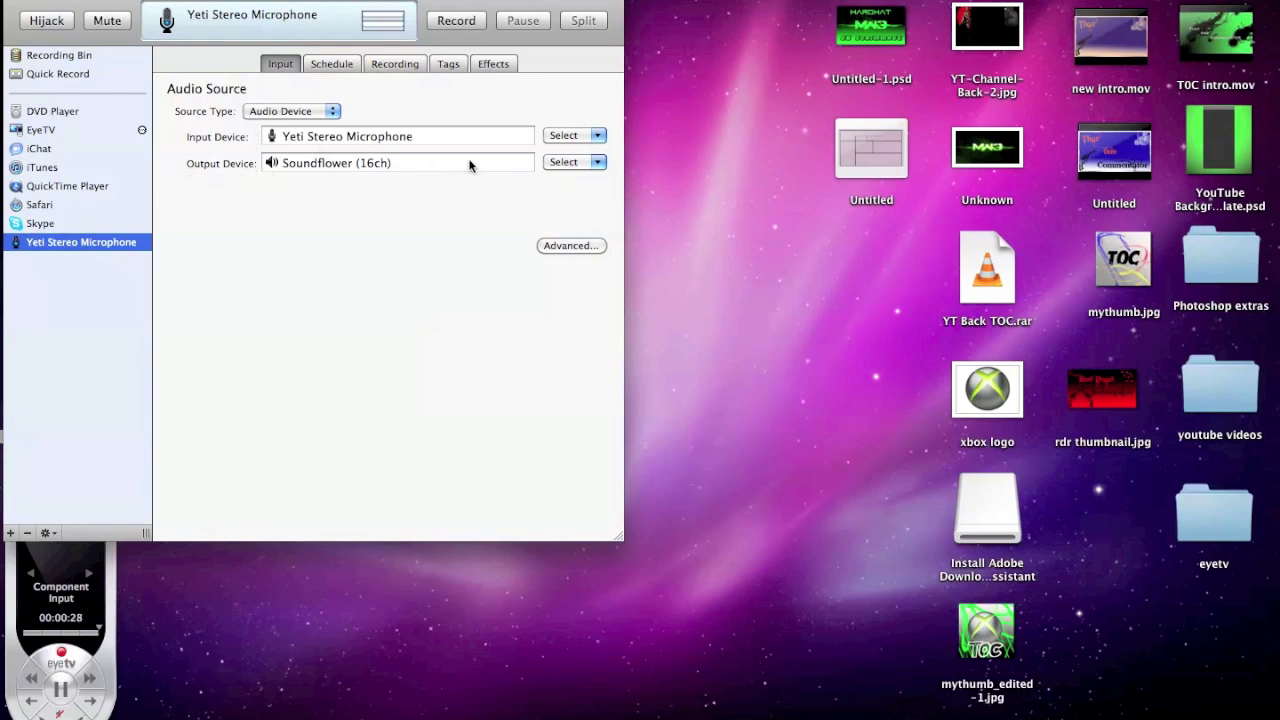
left_click(46, 20)
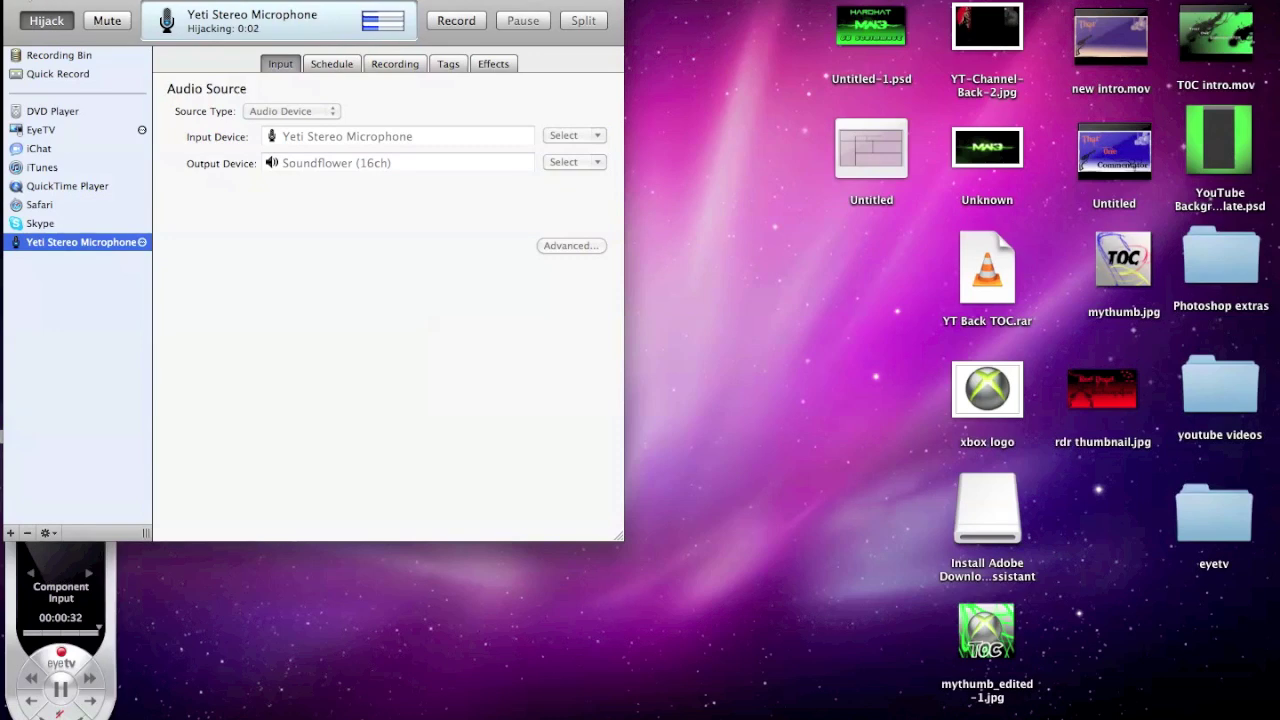
key("super+h")
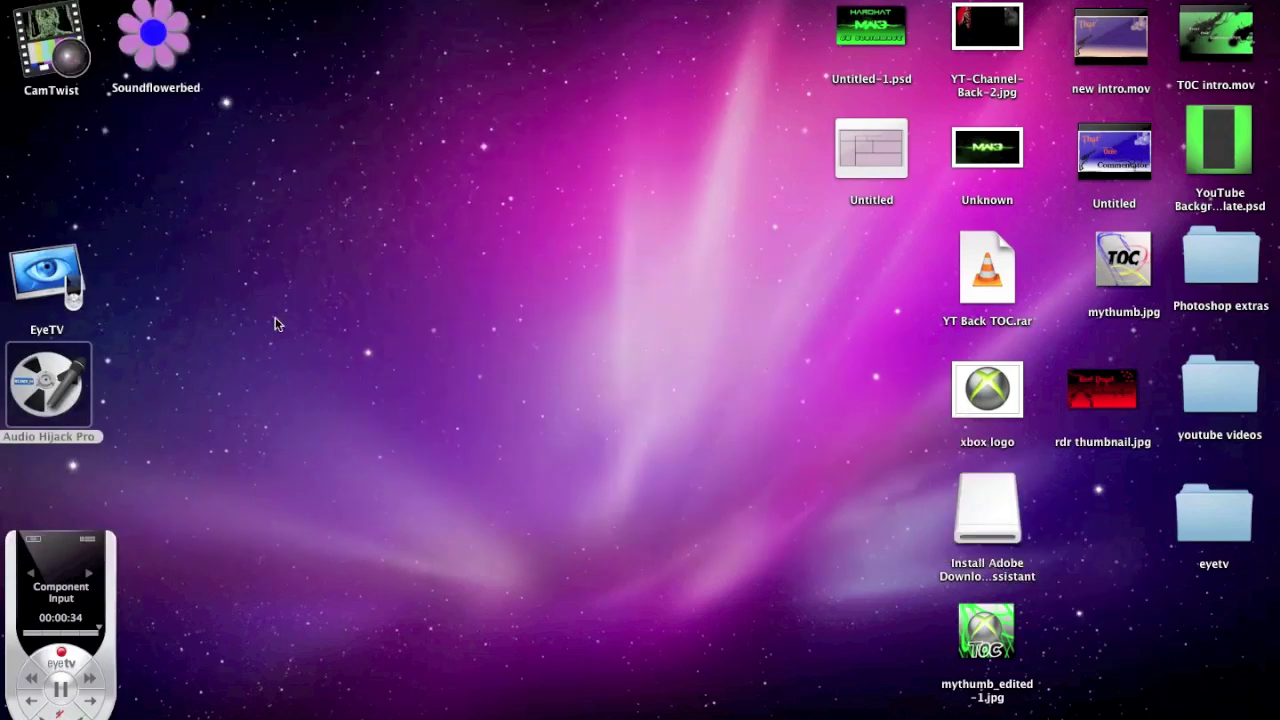
left_click(178, 24)
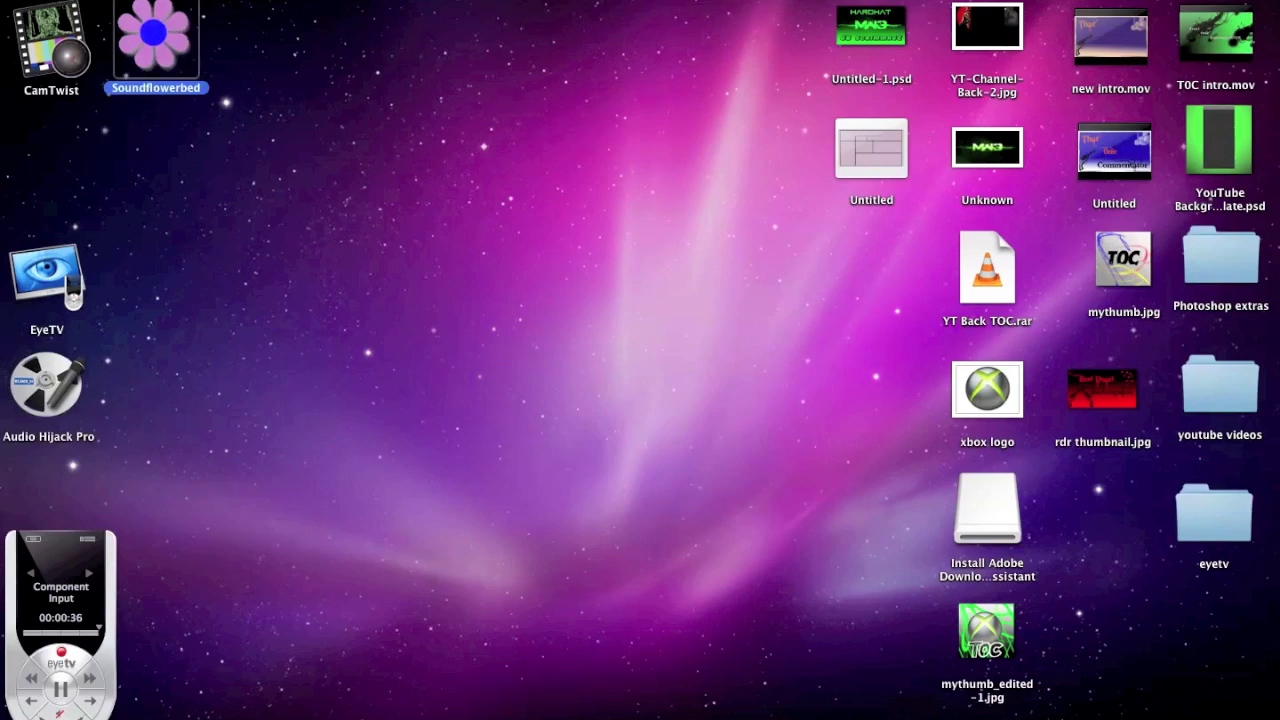
left_click(962, 0)
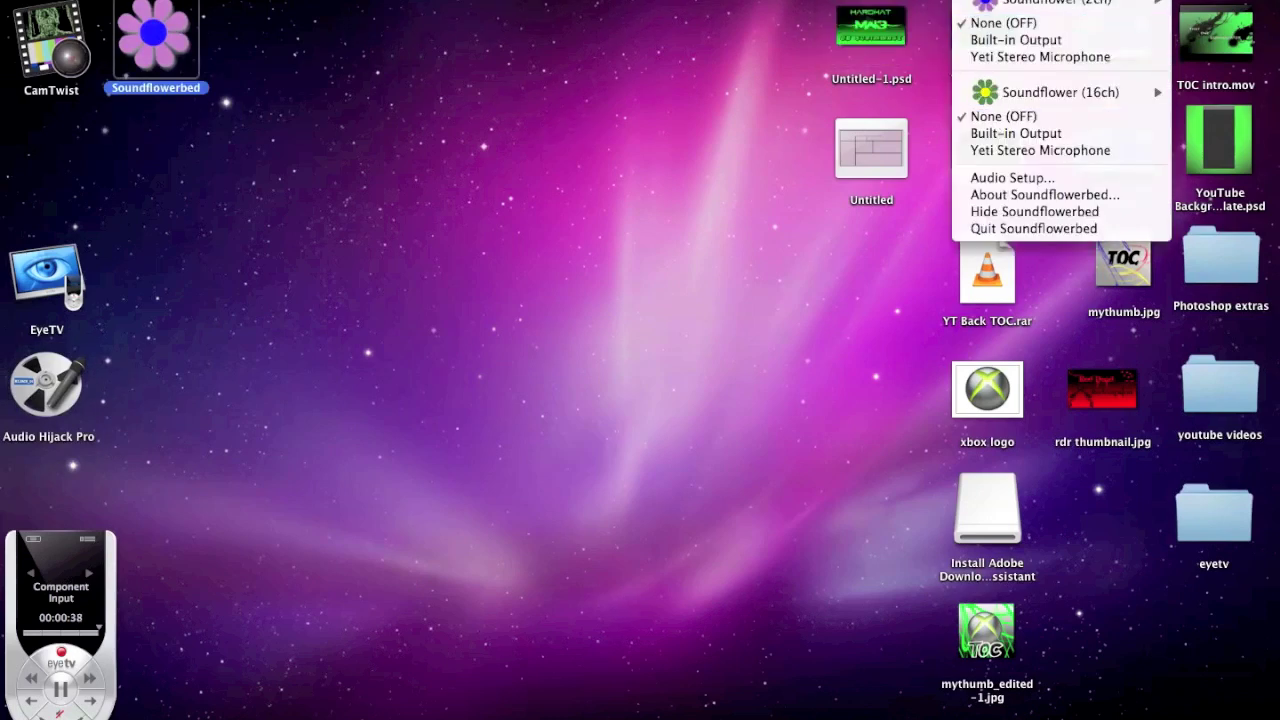
mouse_move(985, 90)
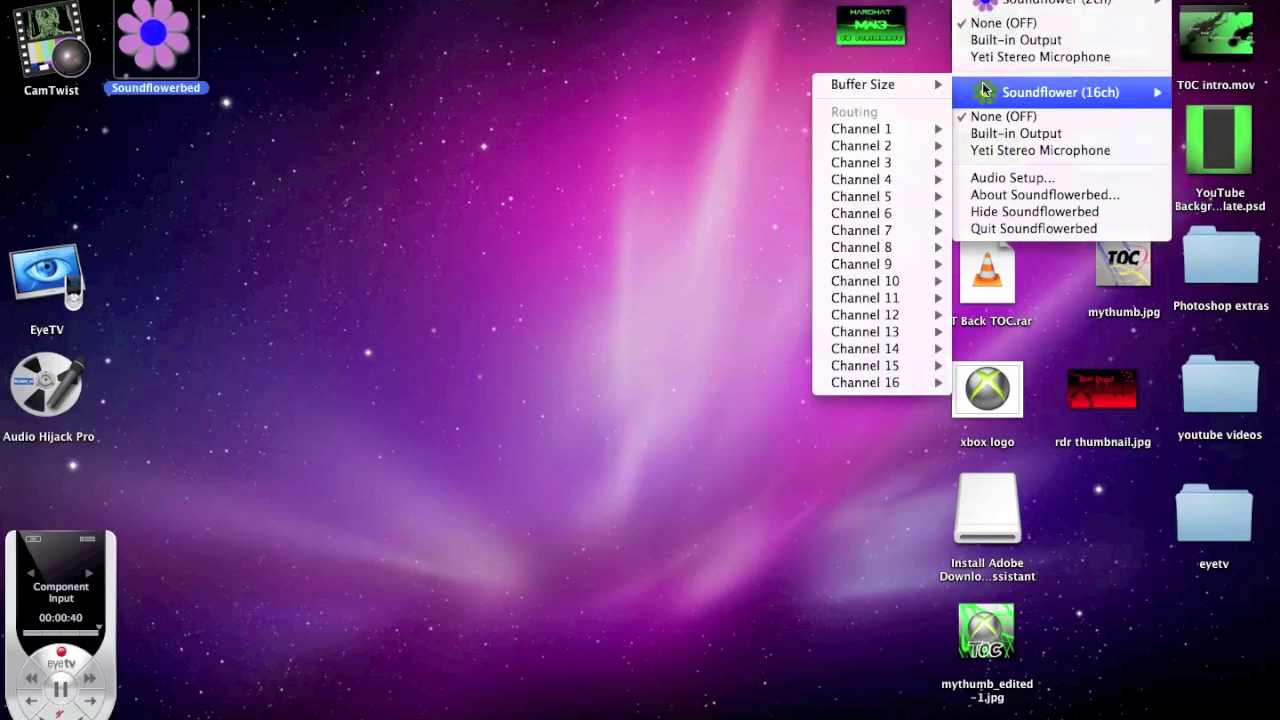
left_click(495, 152)
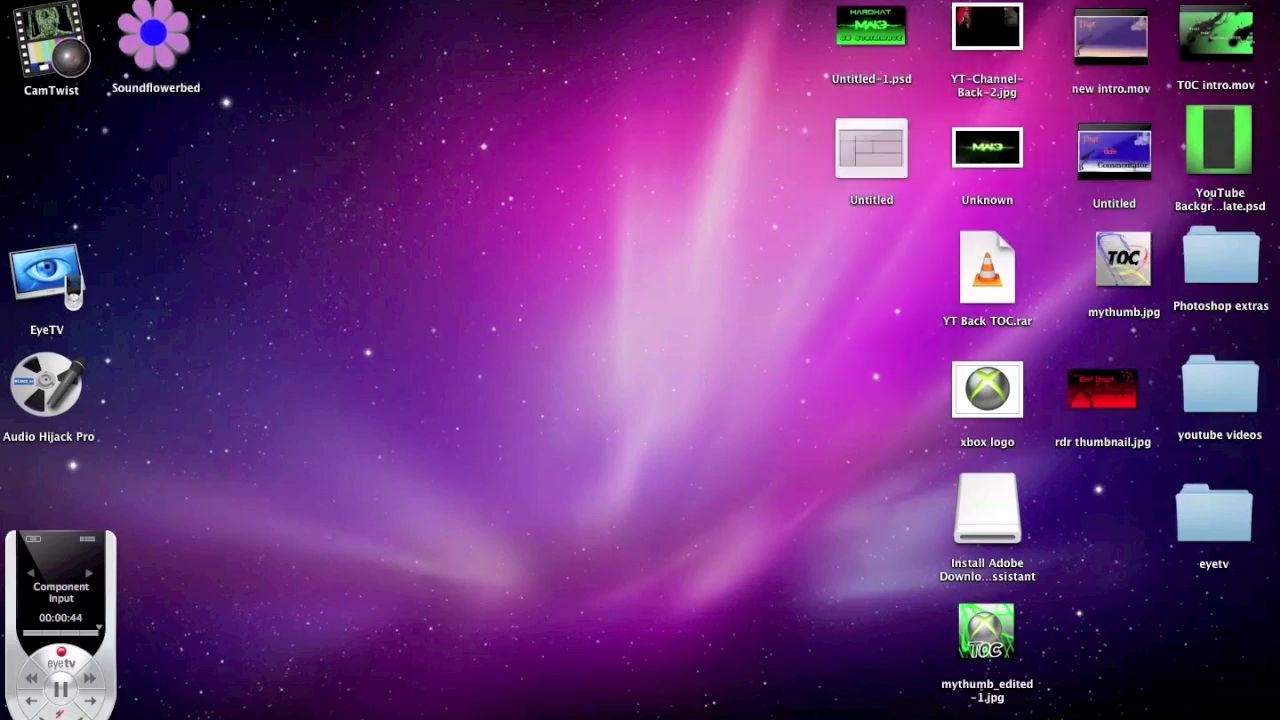
left_click(427, 178)
left_click(145, 42)
left_click(212, 178)
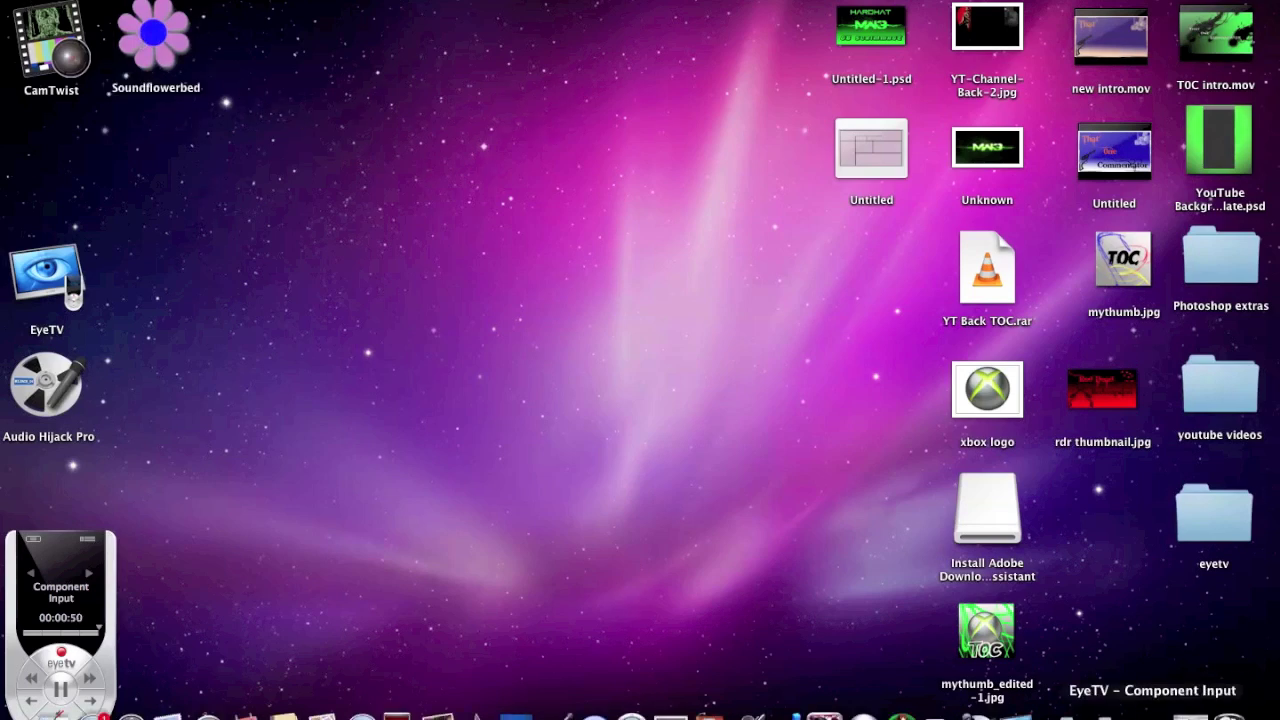
left_click(1163, 706)
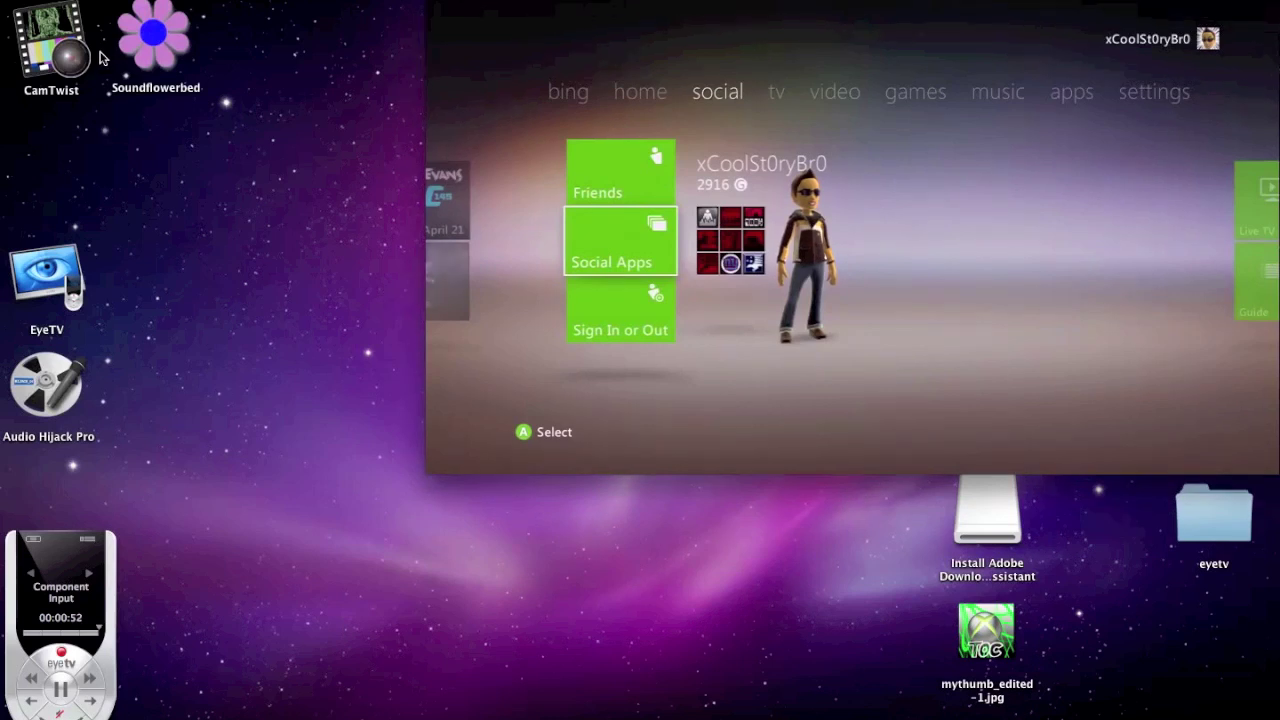
- Set CamTwist's video source to Desktop+ capturing the current screen
left_click(72, 40)
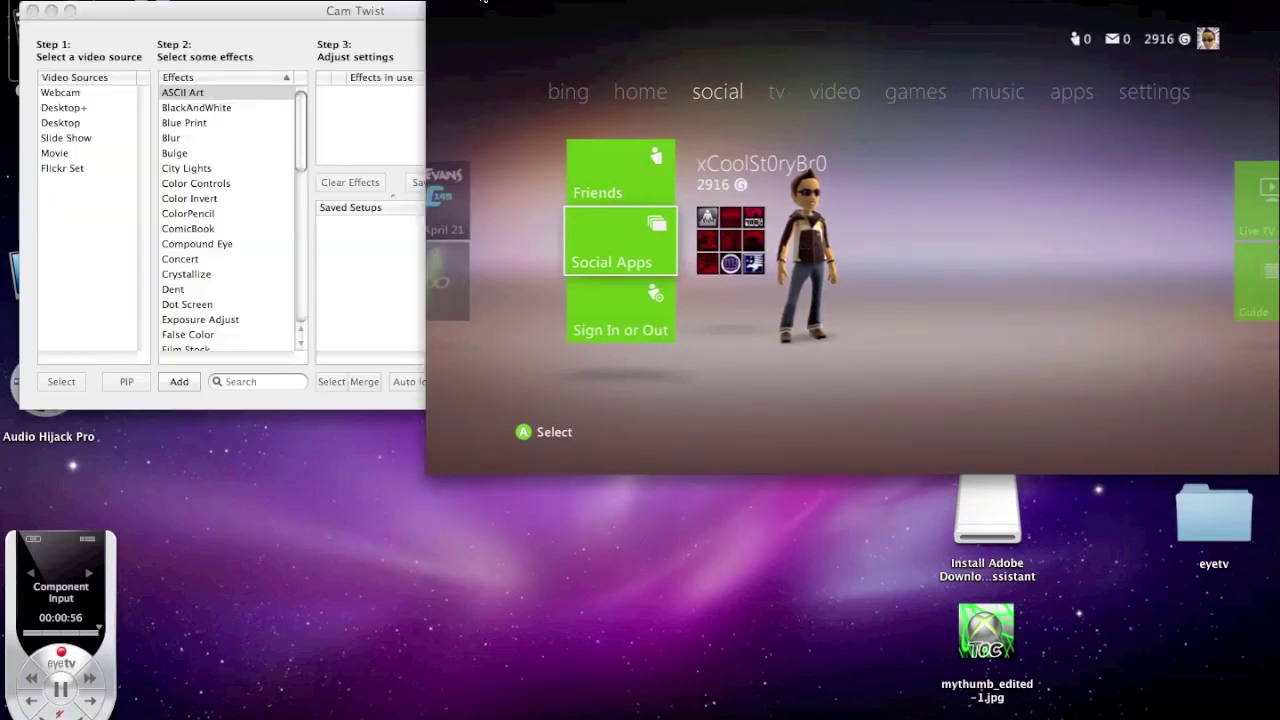
left_click_drag(340, 10, 320, 0)
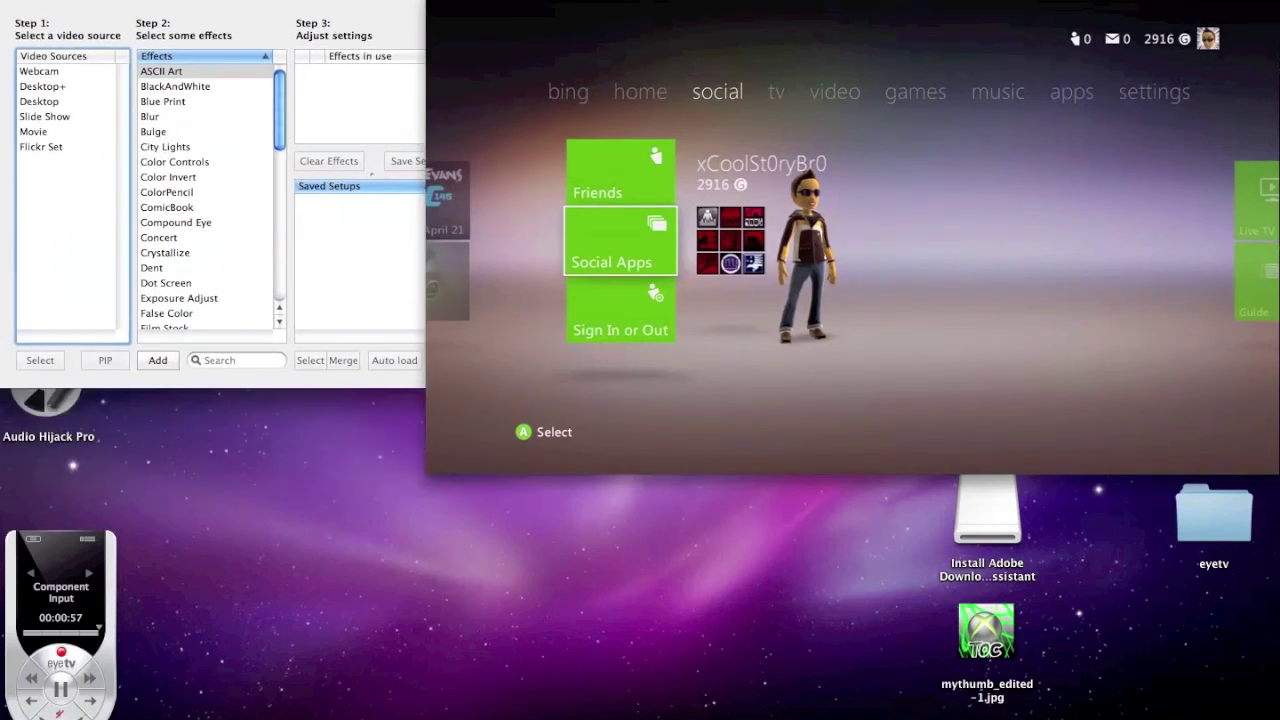
left_click(57, 87)
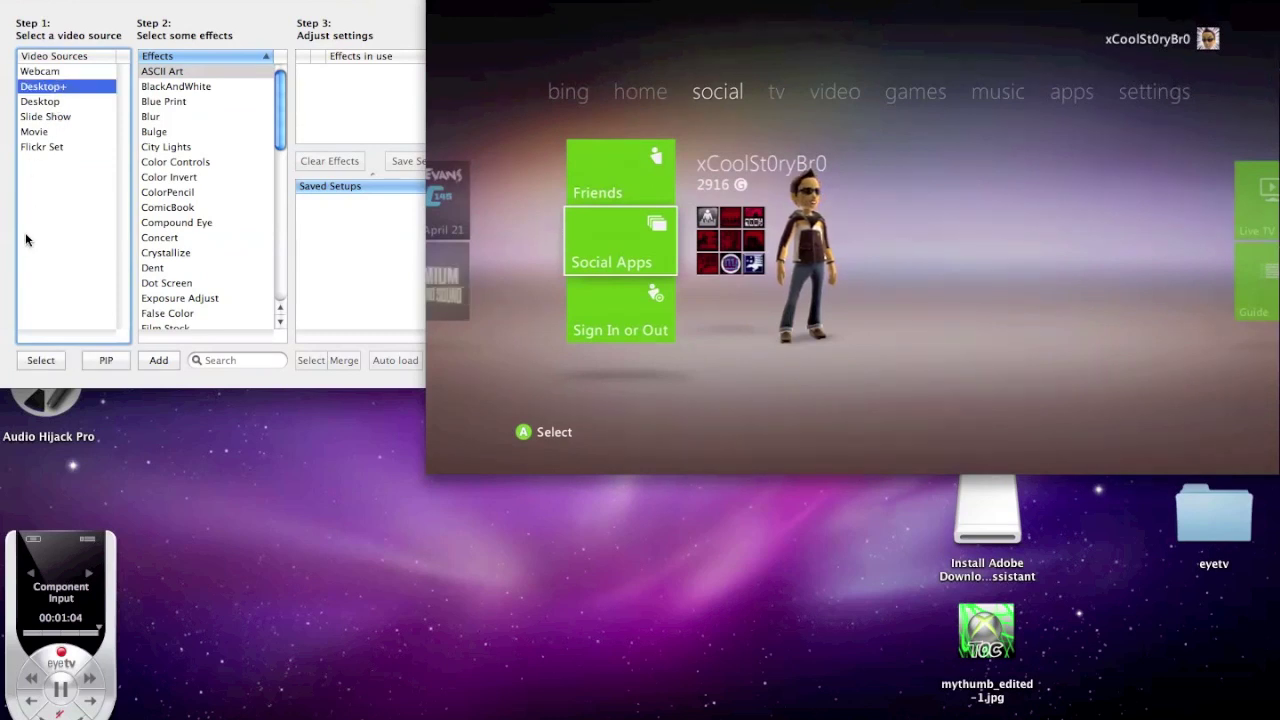
left_click(40, 358)
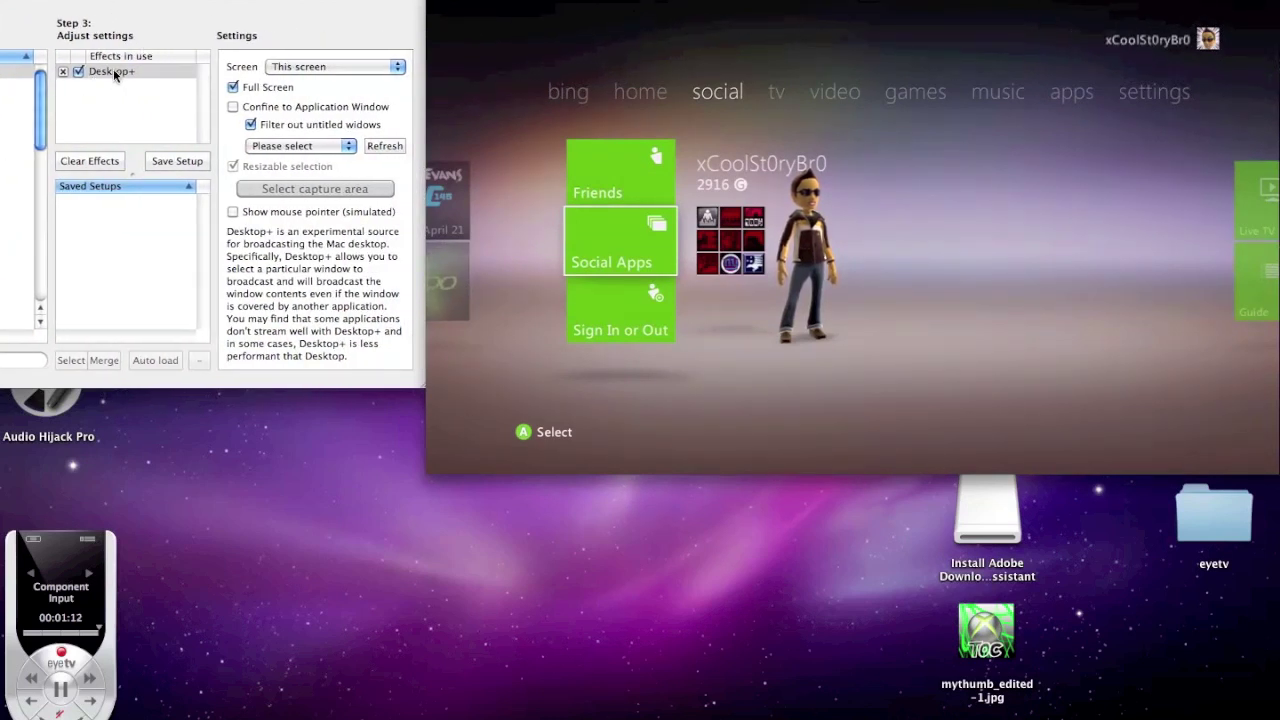
left_click(297, 67)
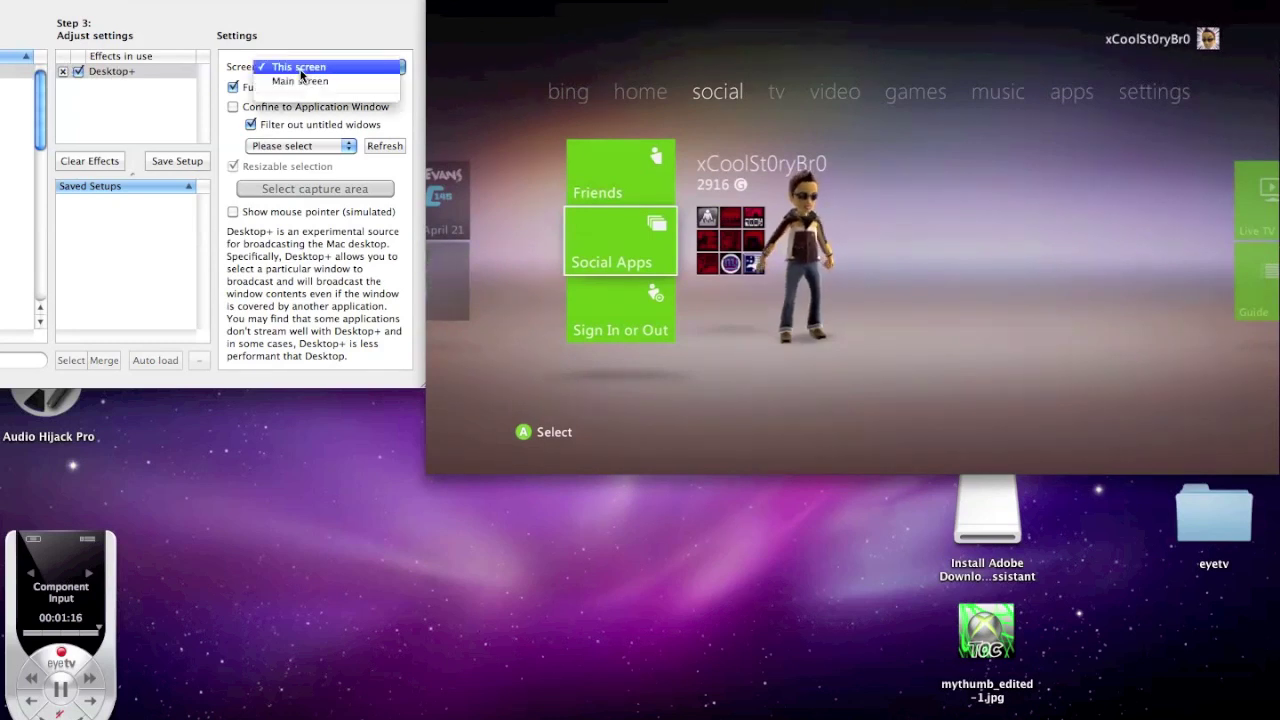
left_click(297, 64)
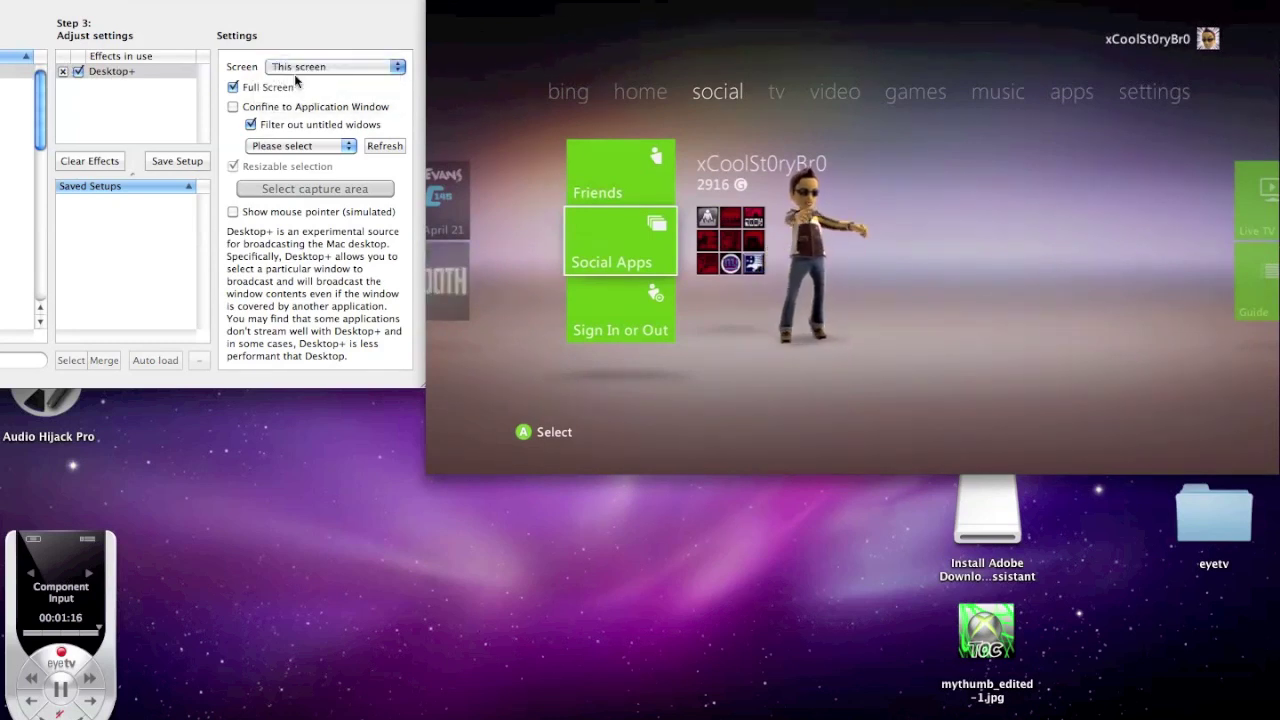
- Confine Desktop+ capture to the EyeTV (Component Input) window, set the area, and minimize CamTwist
left_click(234, 107)
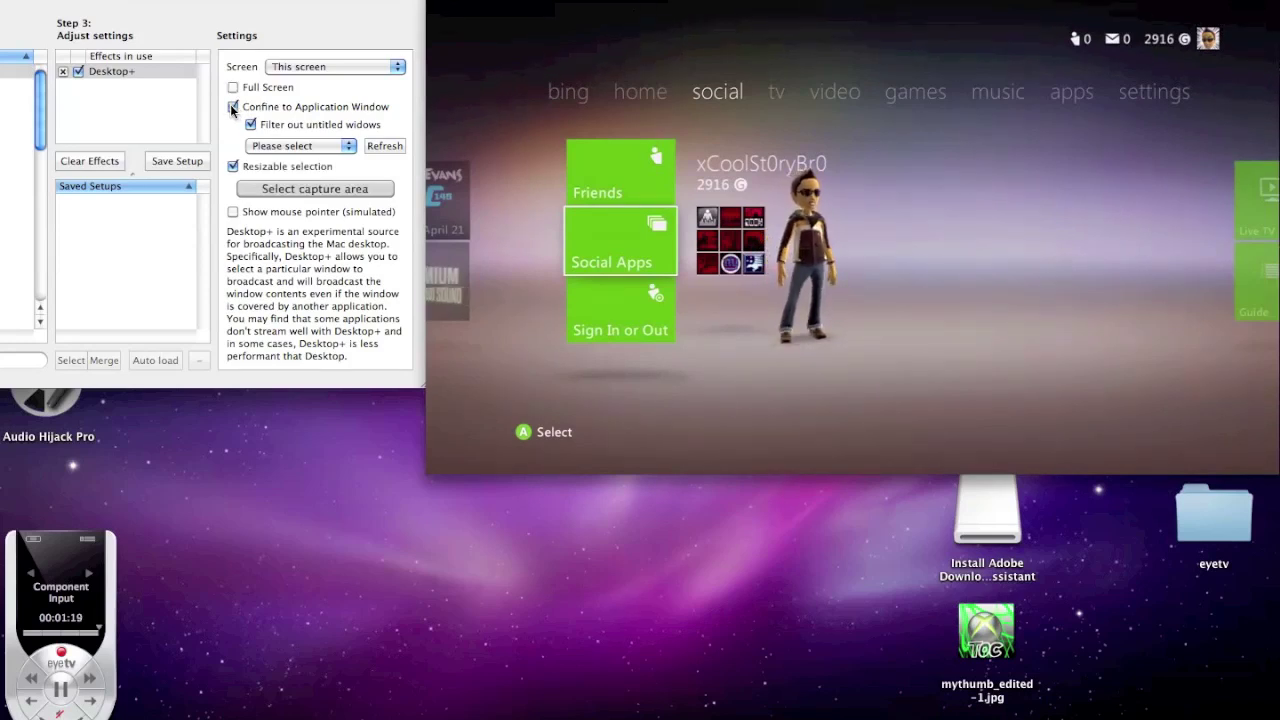
left_click(282, 146)
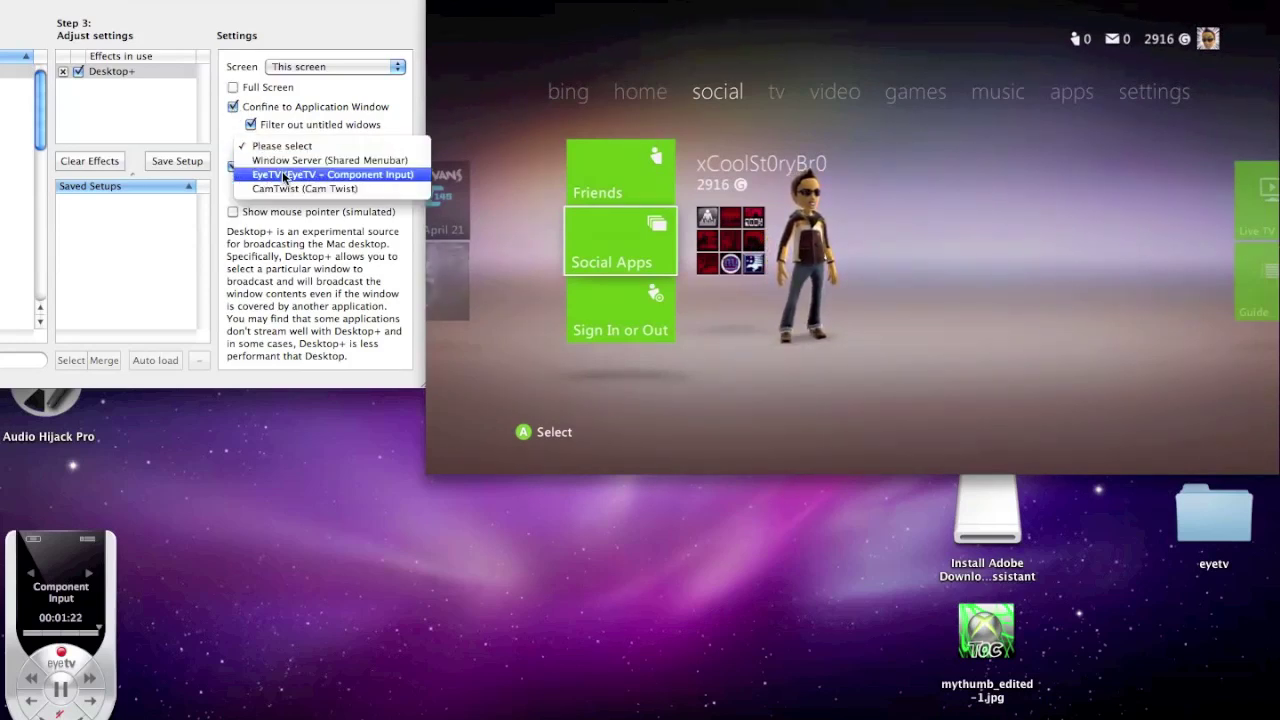
left_click(286, 175)
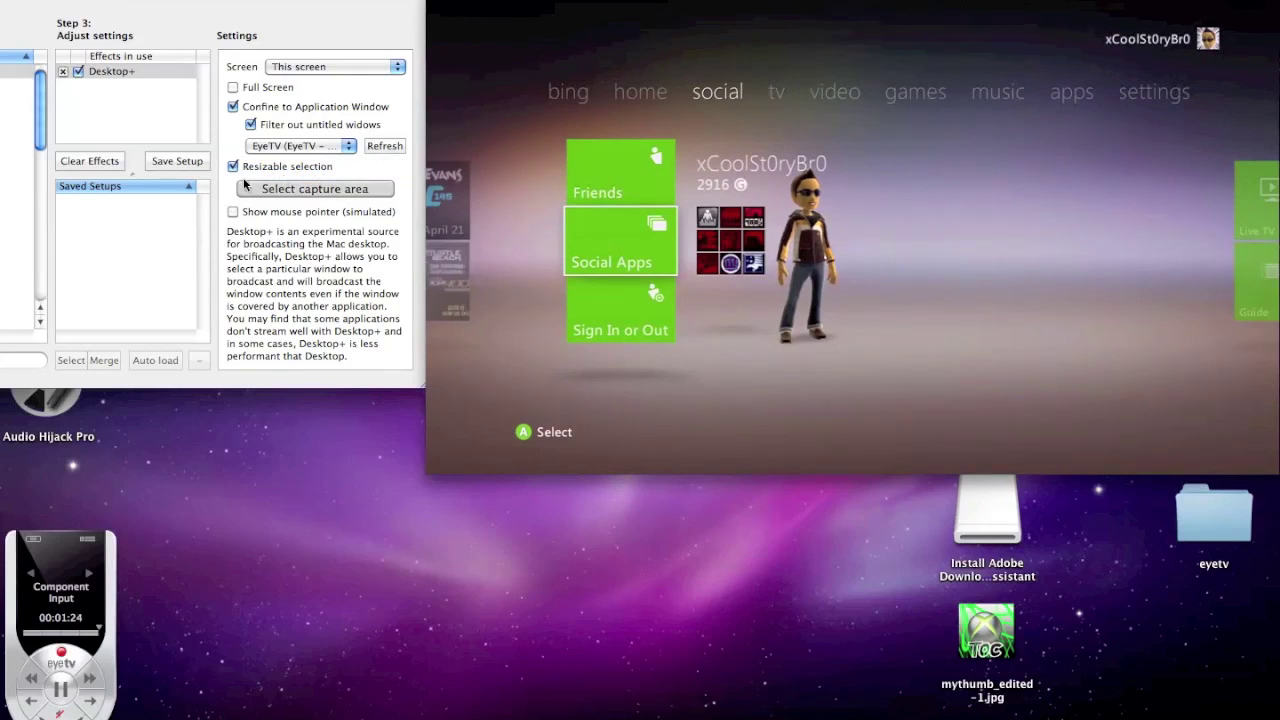
left_click(282, 190)
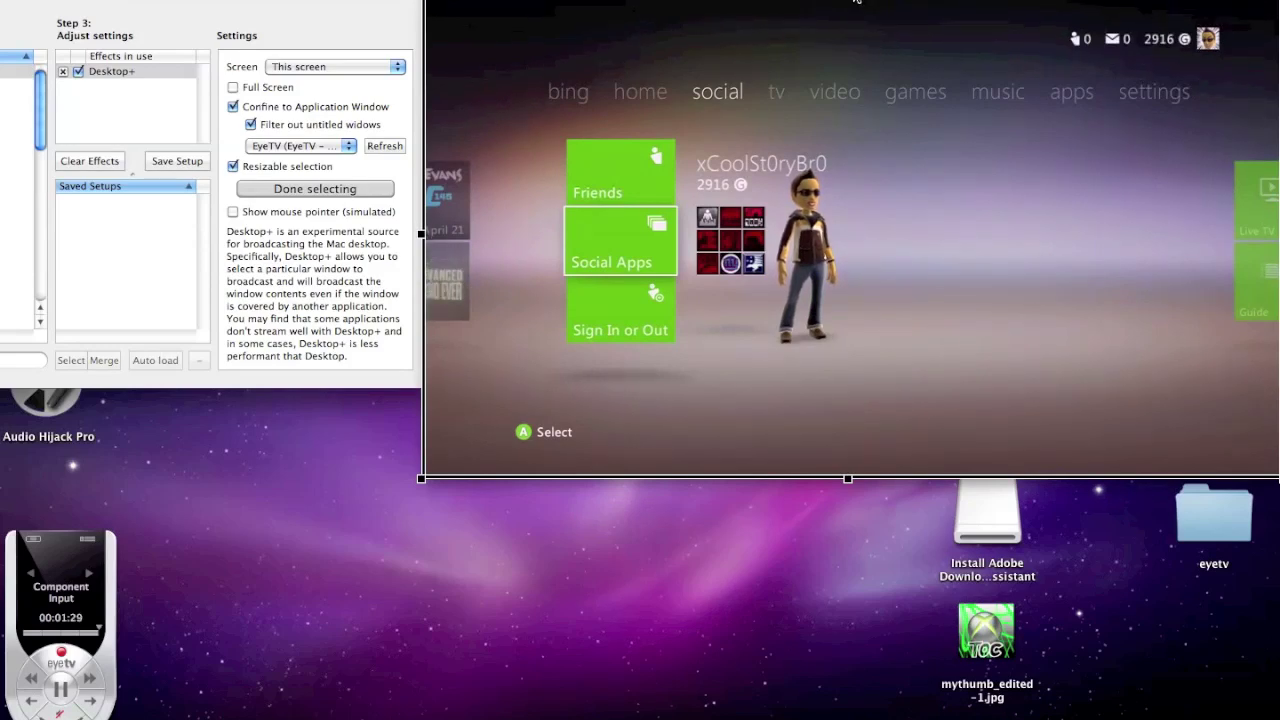
left_click(290, 190)
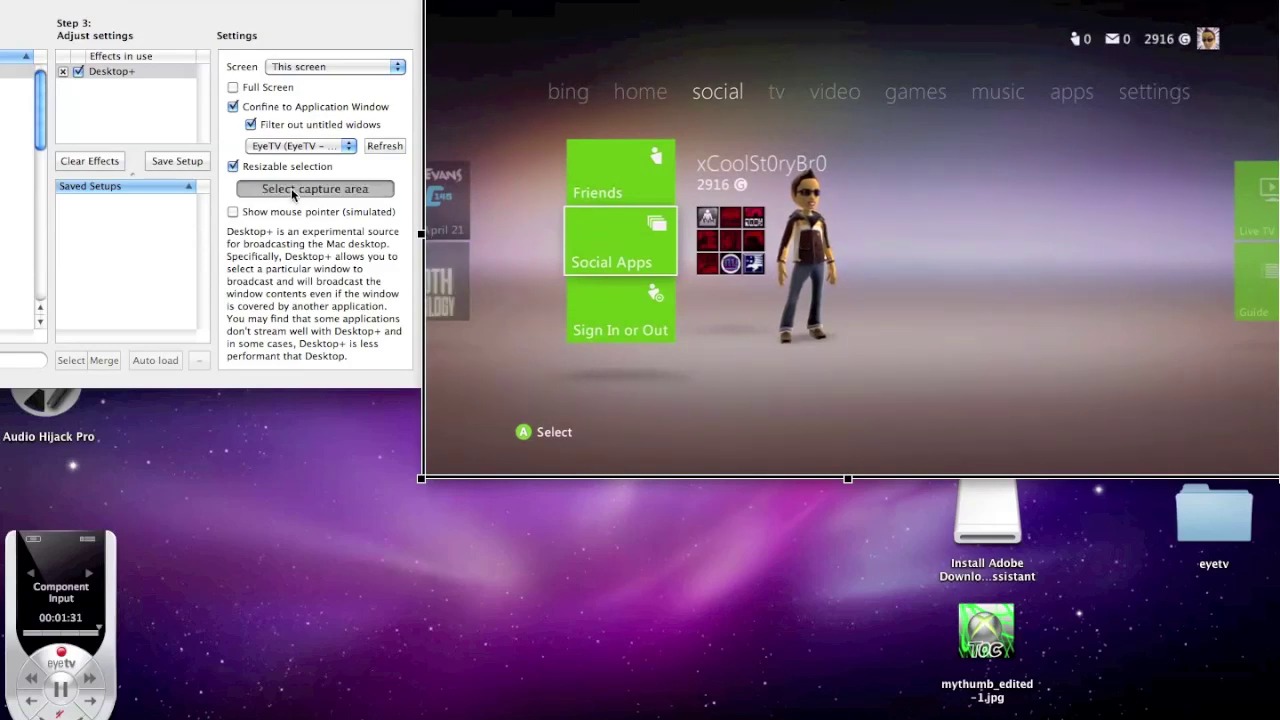
left_click_drag(137, 0, 362, 20)
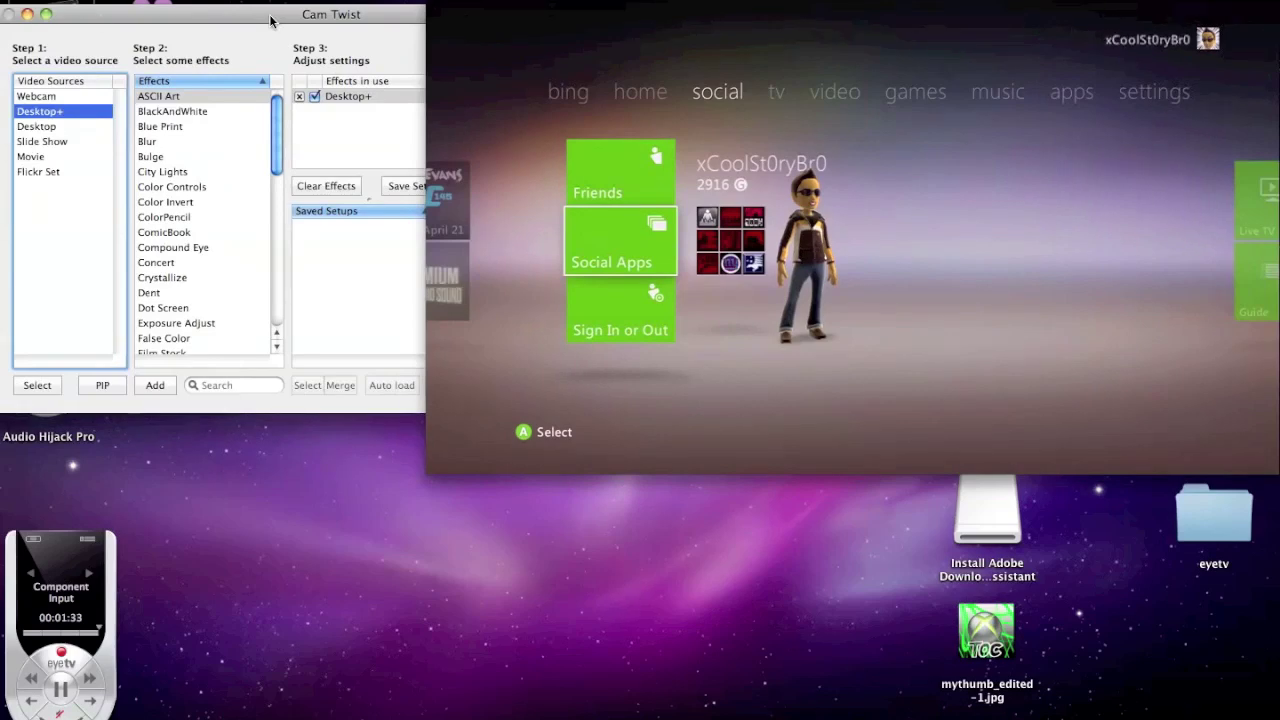
left_click(35, 11)
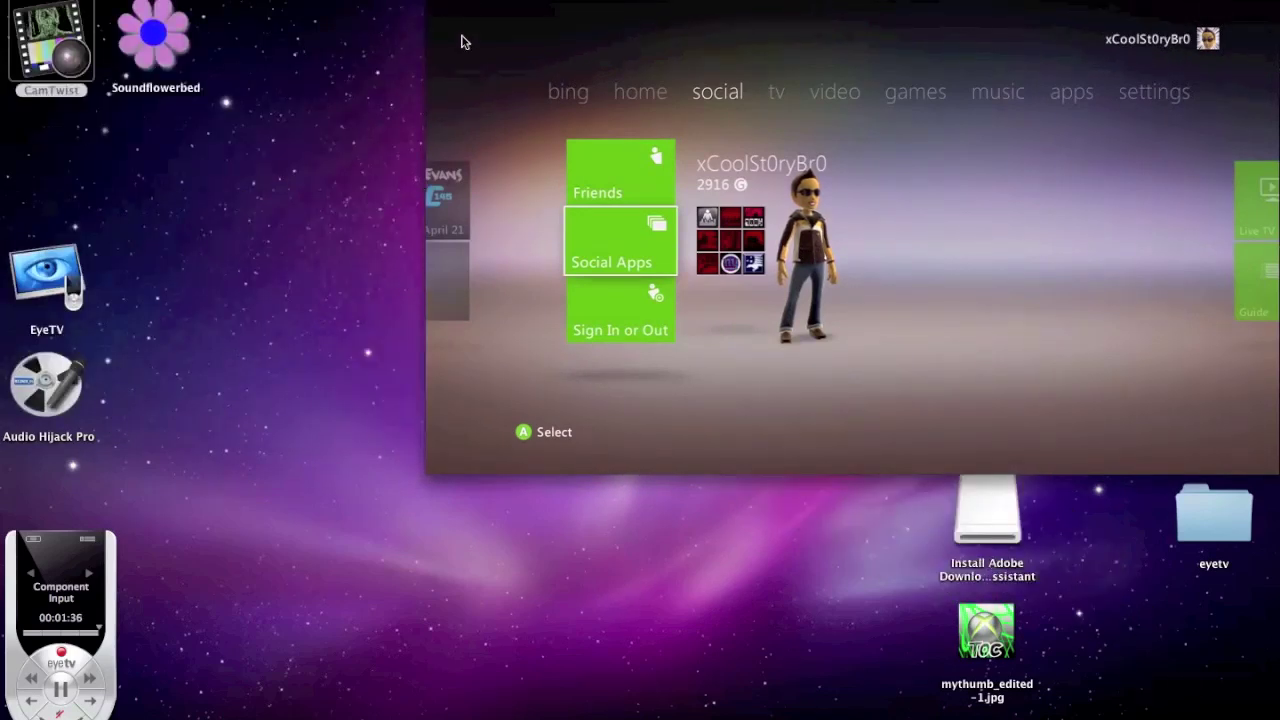
- Minimize the EyeTV window and launch Flash Media Live Encoder 3.1 from Applications > Adobe
left_click(458, 4)
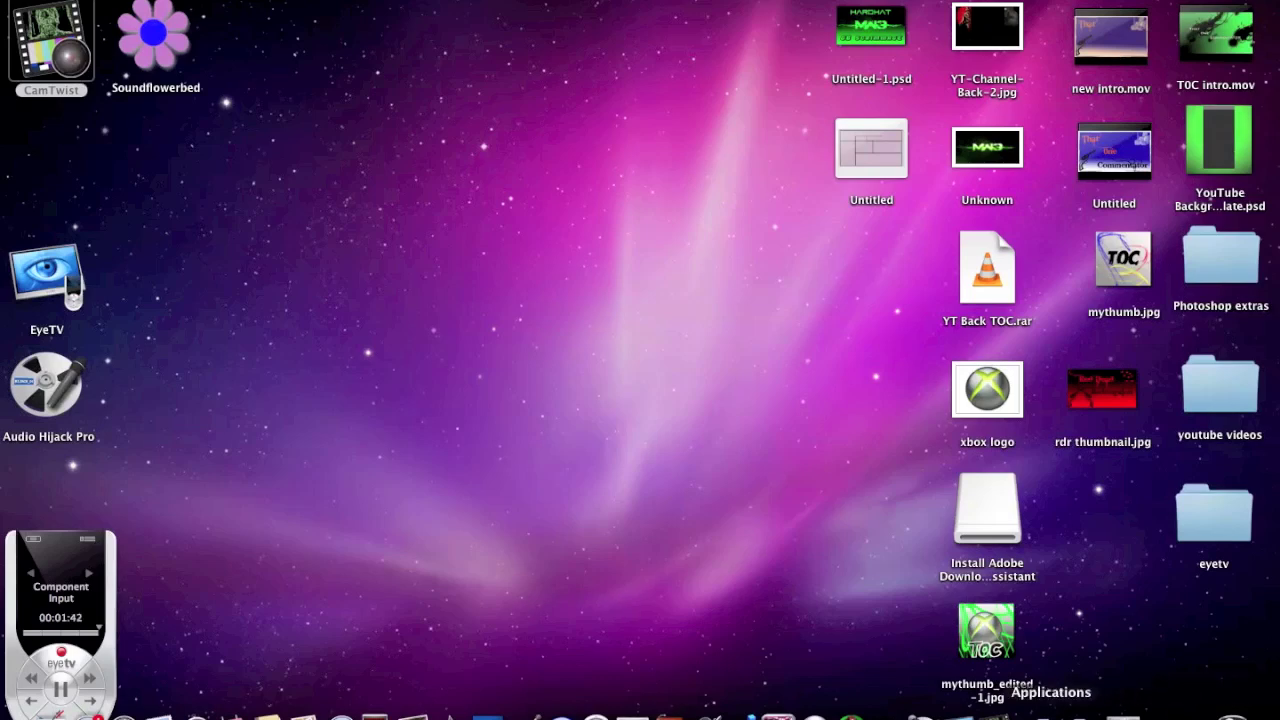
left_click(1051, 712)
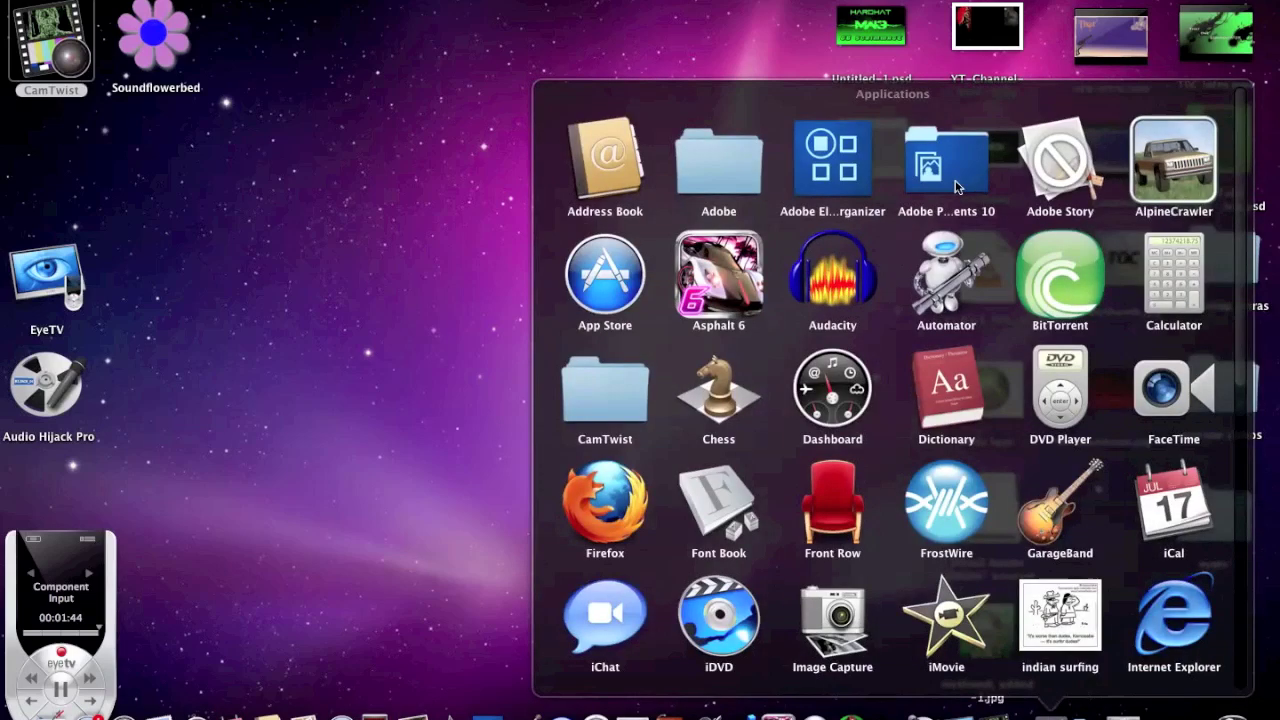
left_click(700, 152)
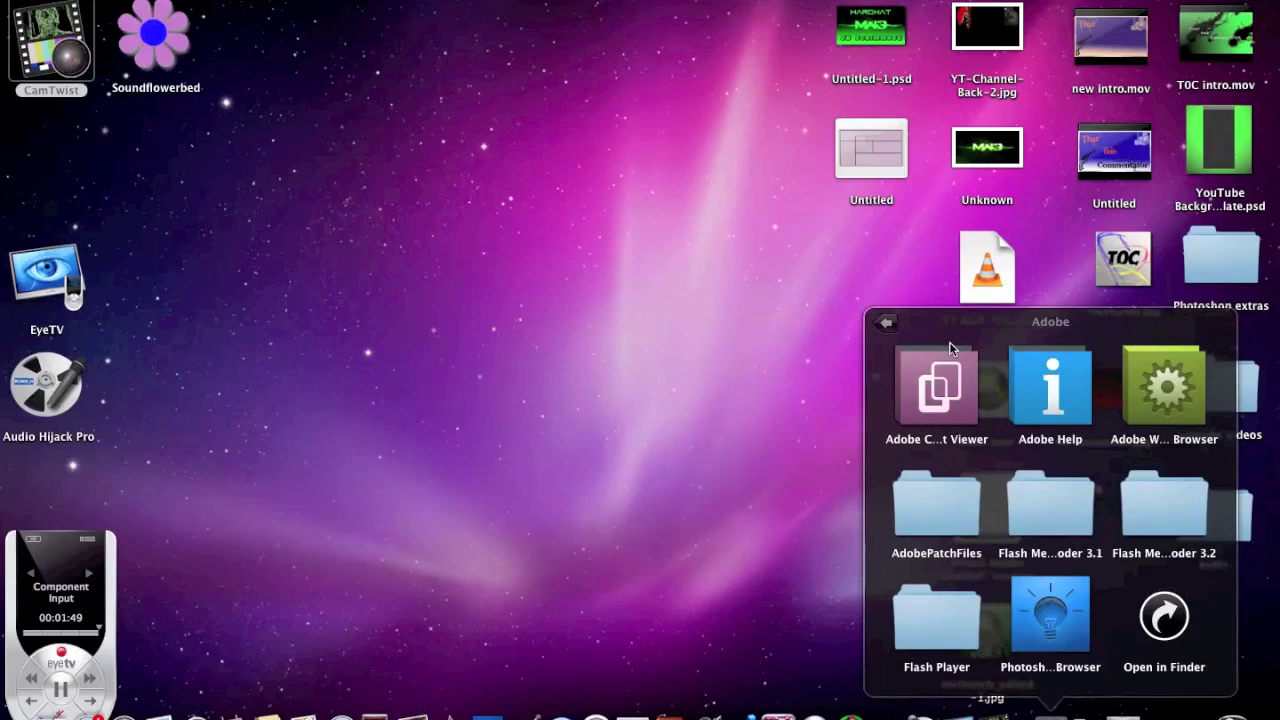
left_click(1090, 535)
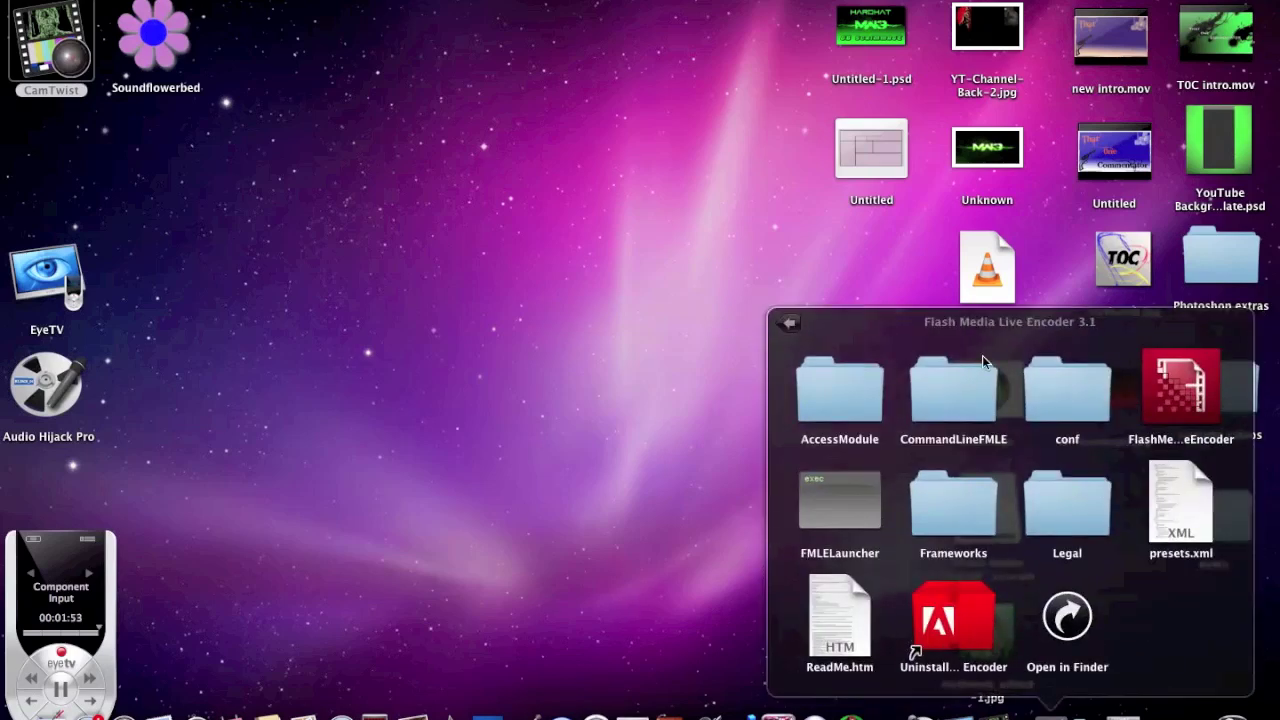
left_click(1179, 390)
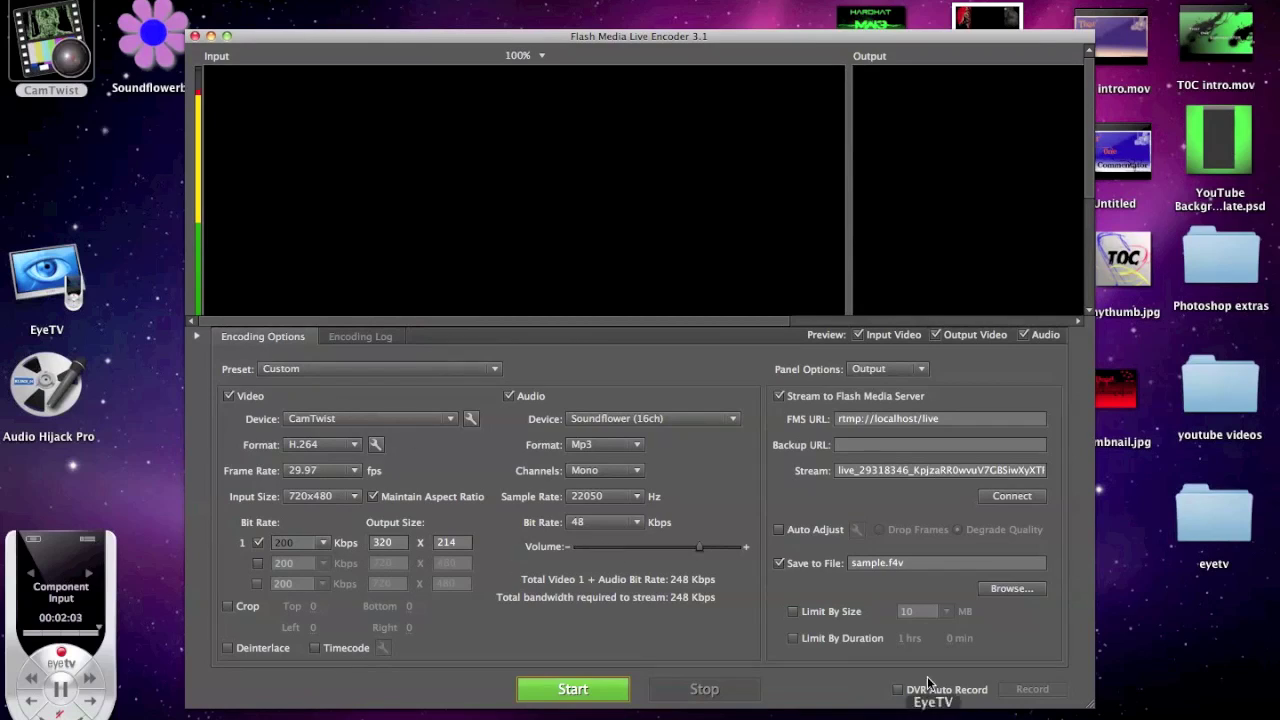
- Keep CamTwist as the video device and change the frame rate from 29.97 to 60.00 fps
left_click_drag(680, 35, 651, 0)
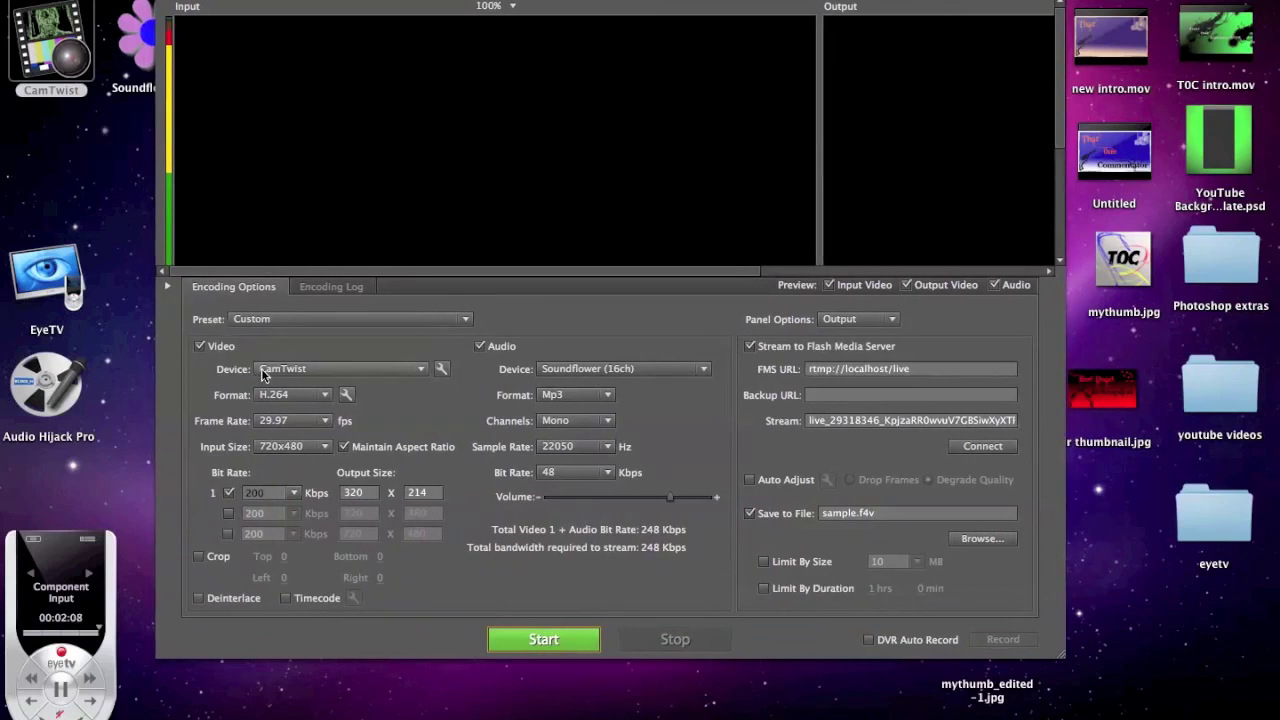
left_click(334, 369)
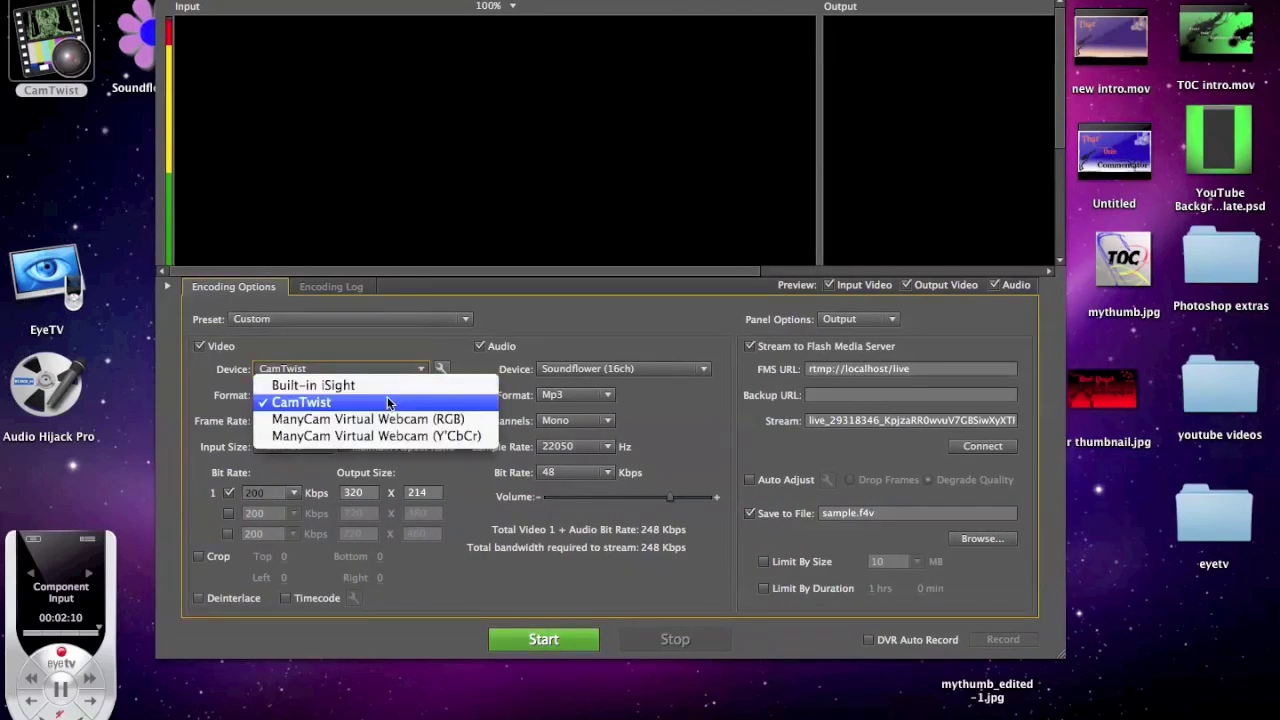
left_click(389, 402)
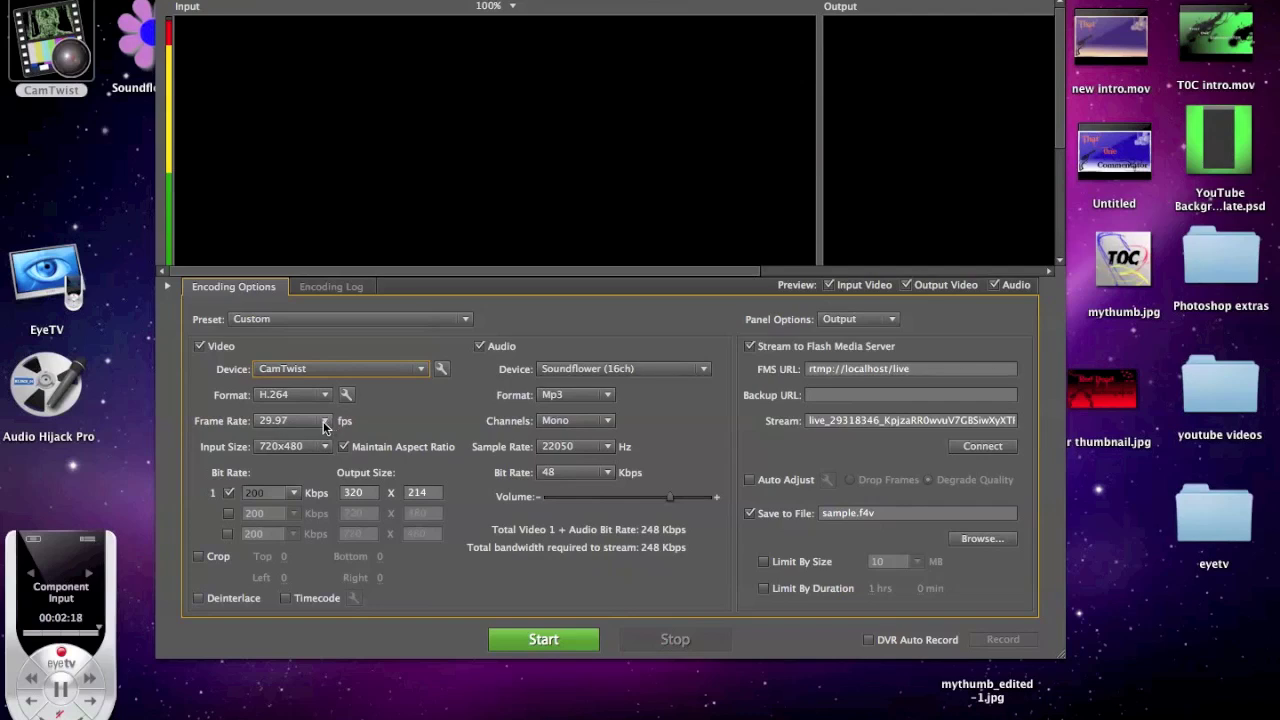
left_click(323, 421)
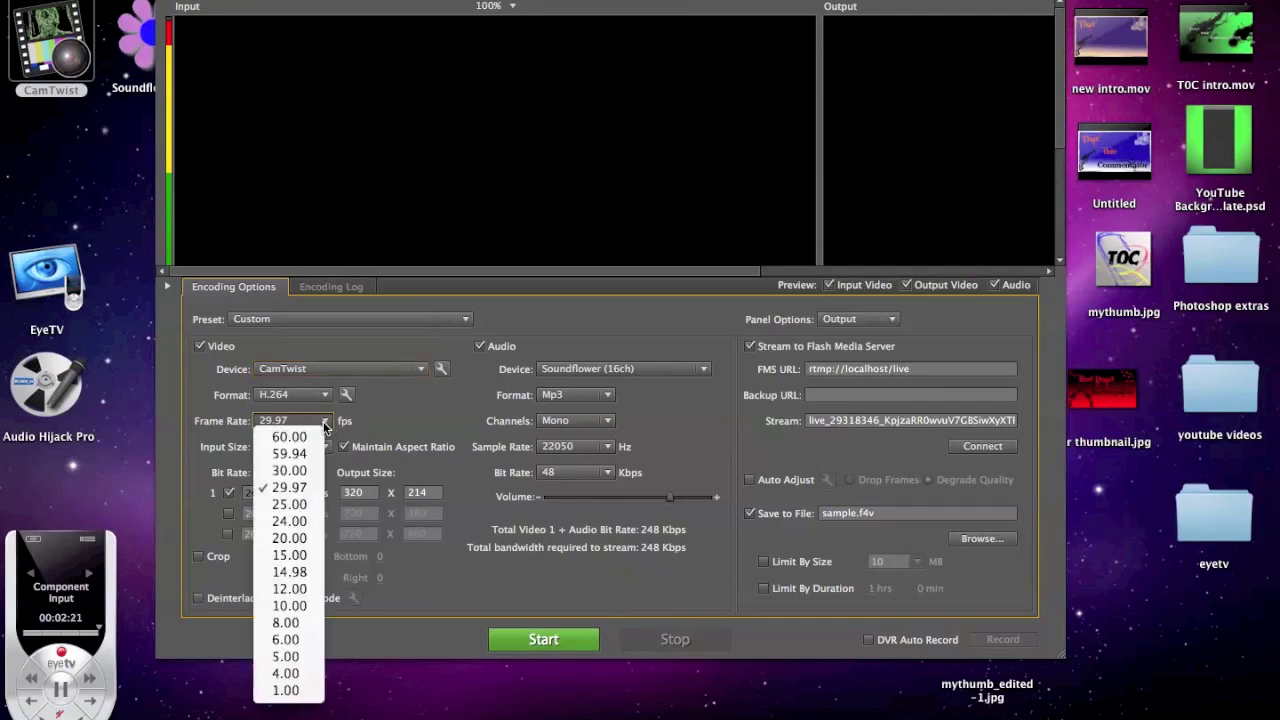
left_click(300, 488)
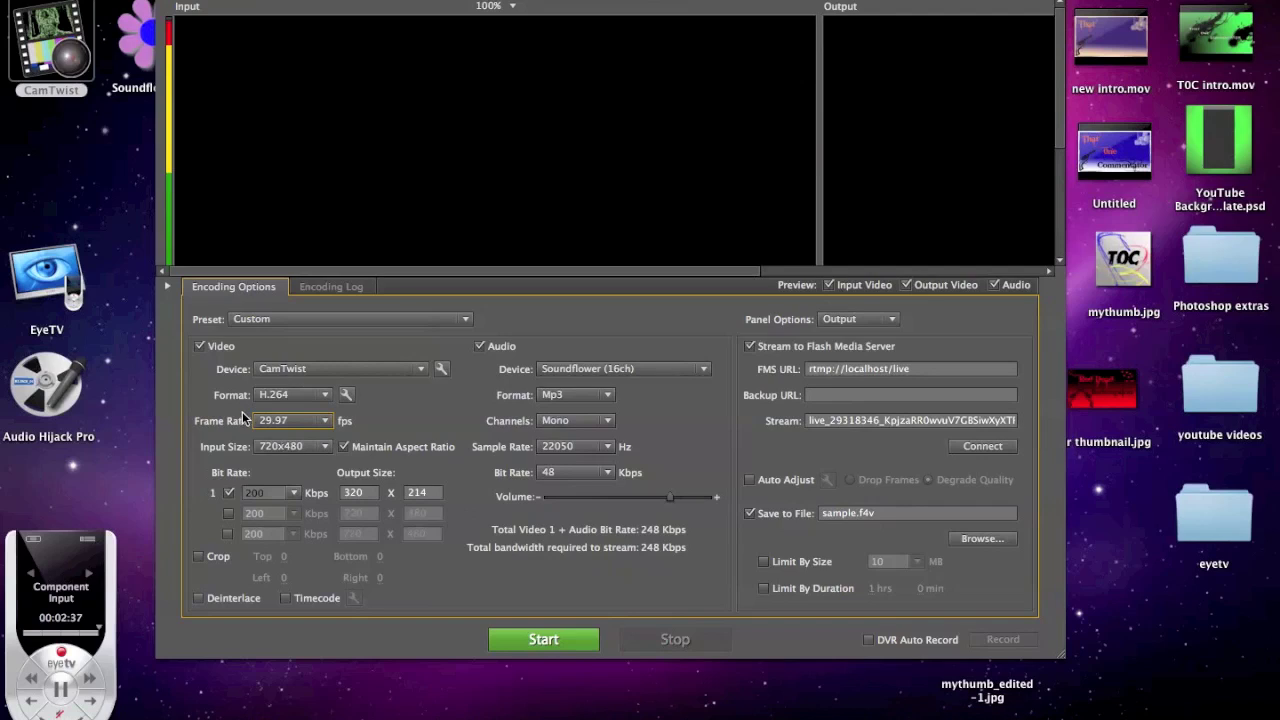
left_click(270, 425)
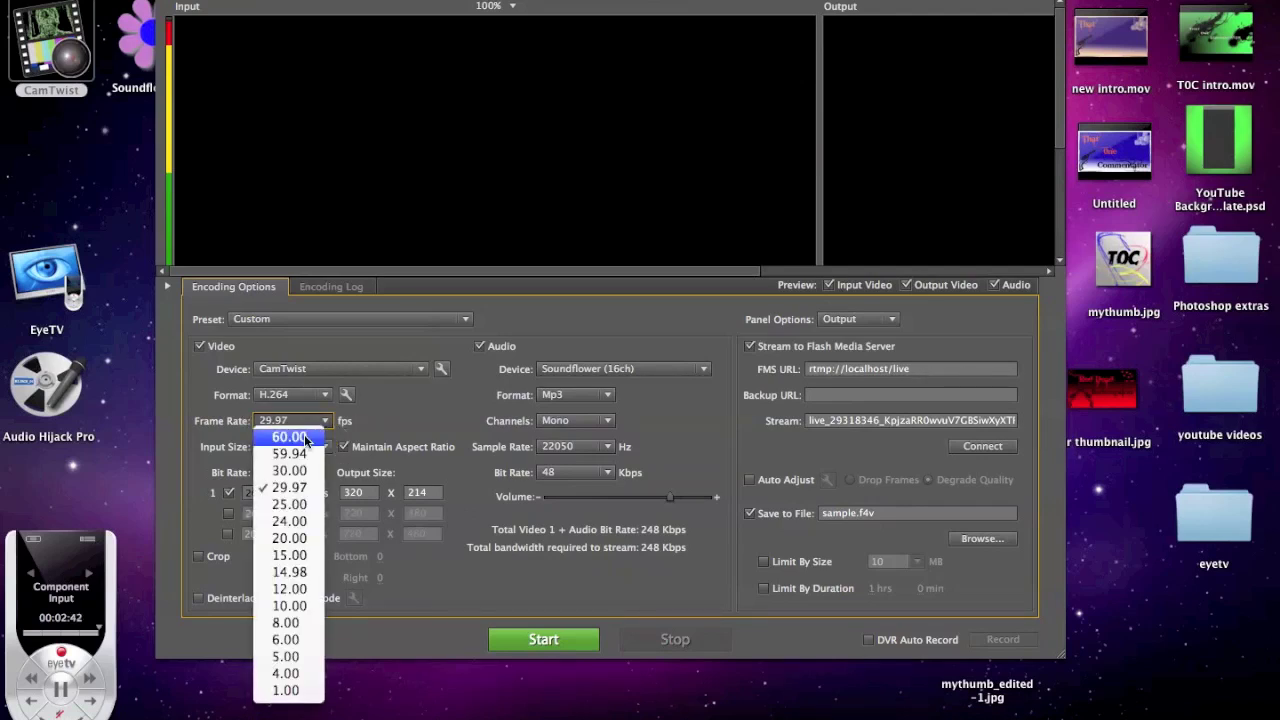
left_click(257, 427)
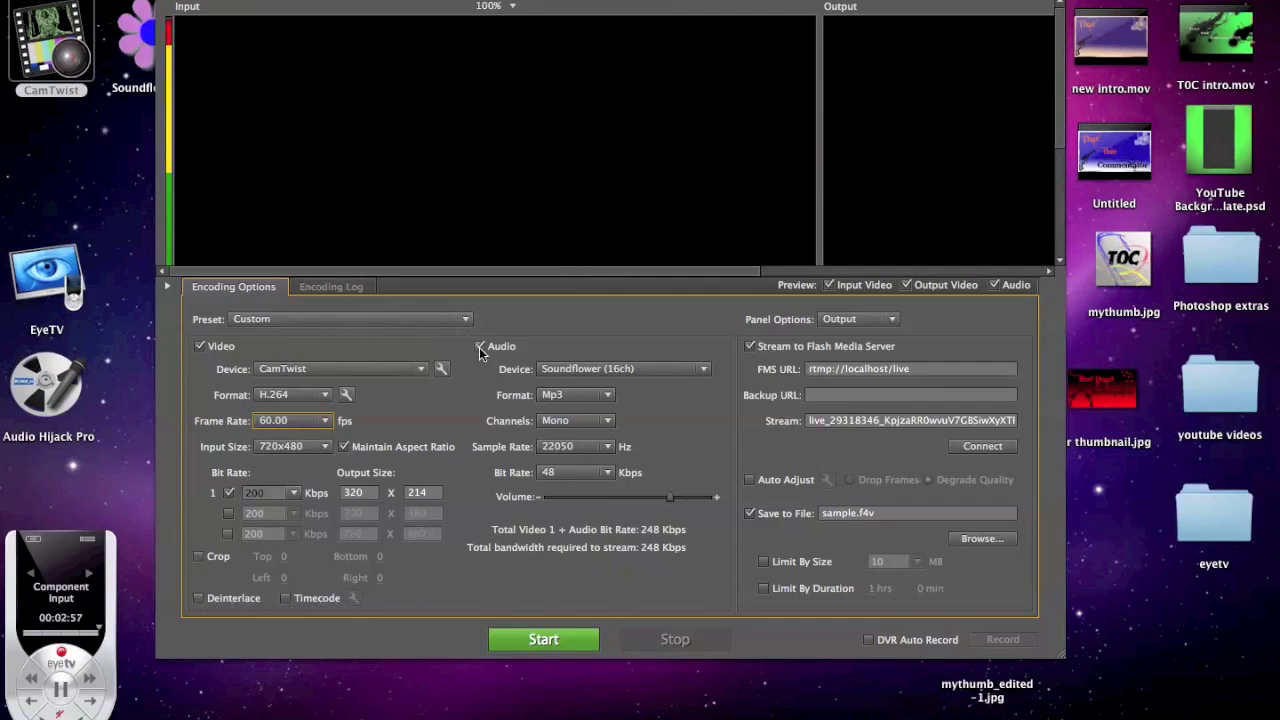
- Confirm audio uses Soundflower (16ch) as the device, Mp3 format, and Mono channels
left_click(565, 371)
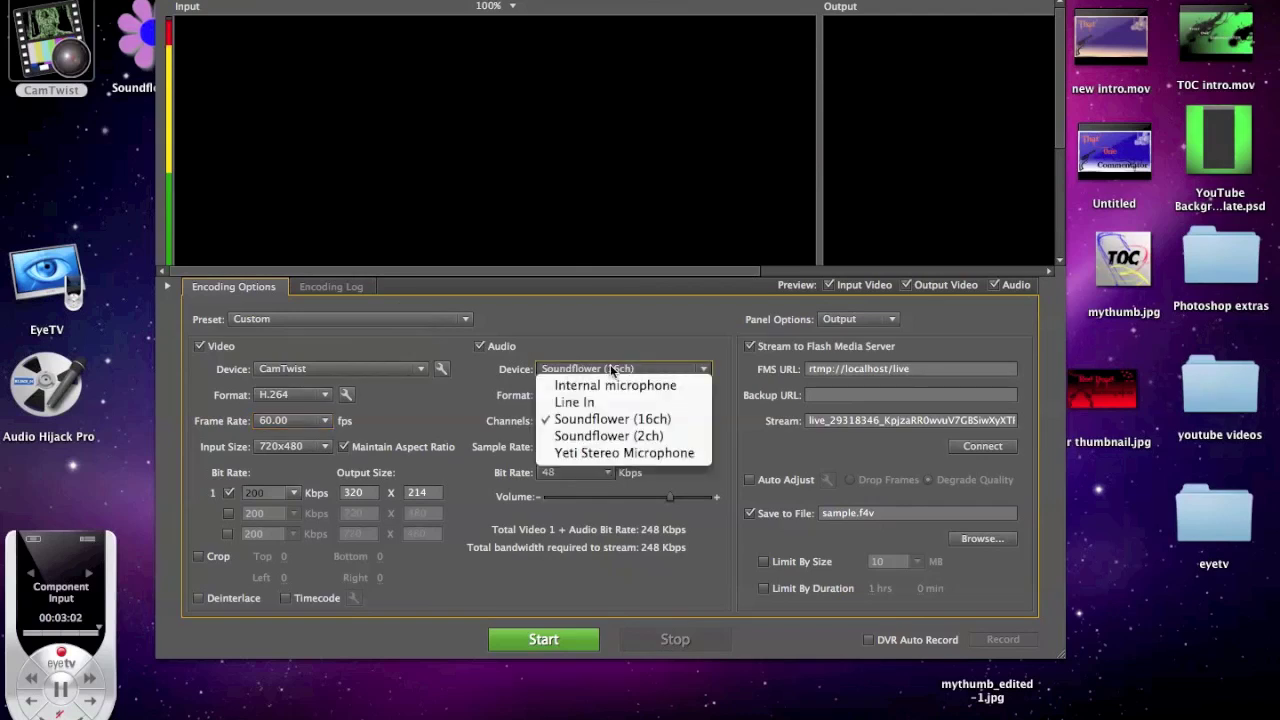
left_click(671, 358)
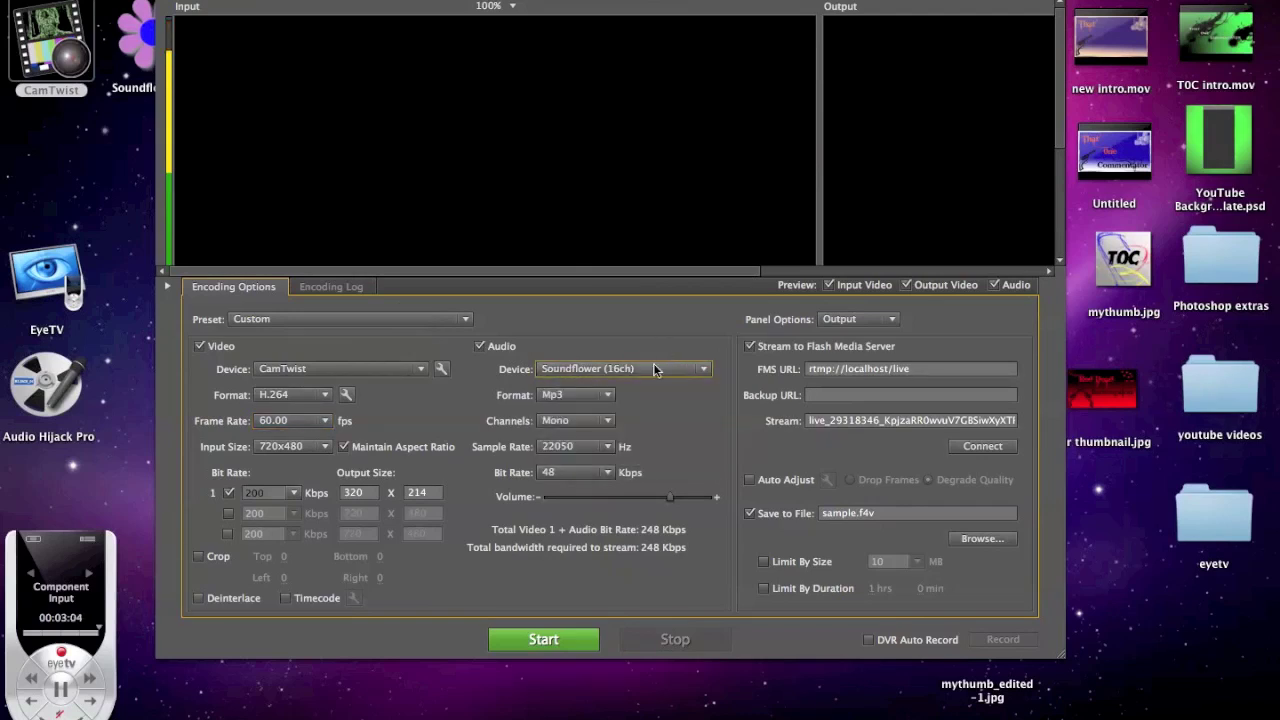
left_click(586, 394)
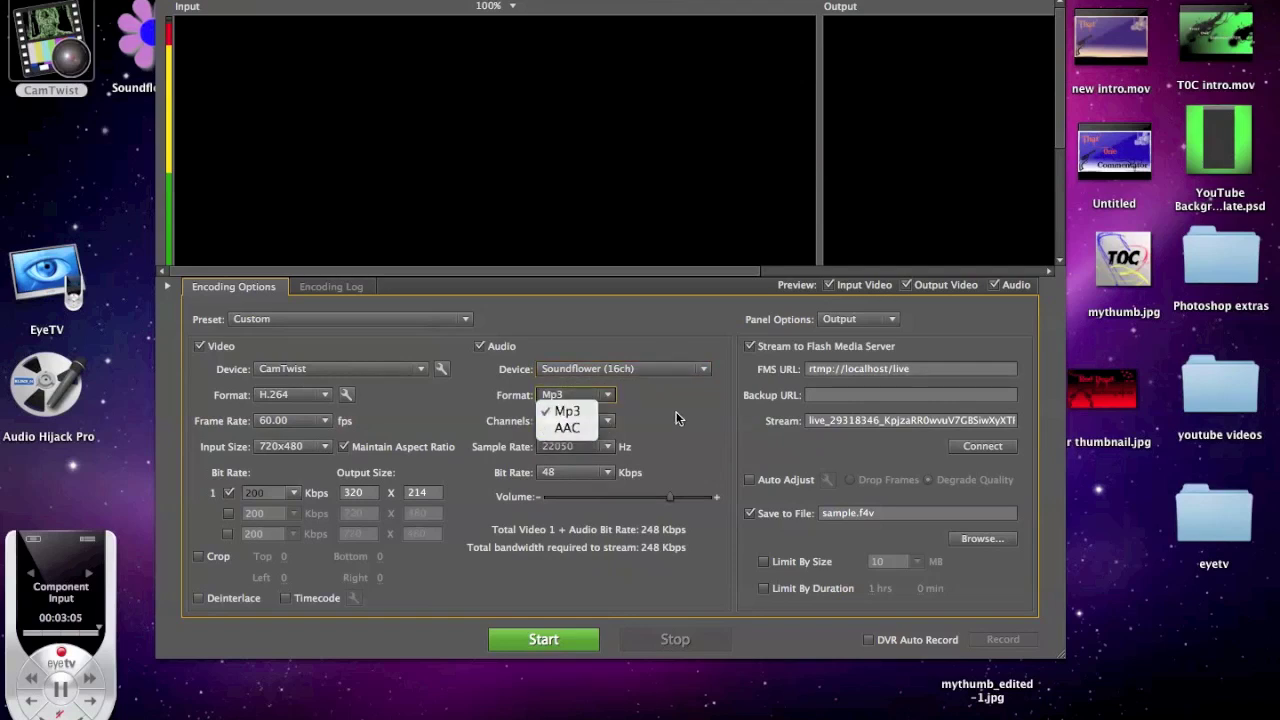
left_click(610, 410)
left_click(610, 420)
left_click(670, 430)
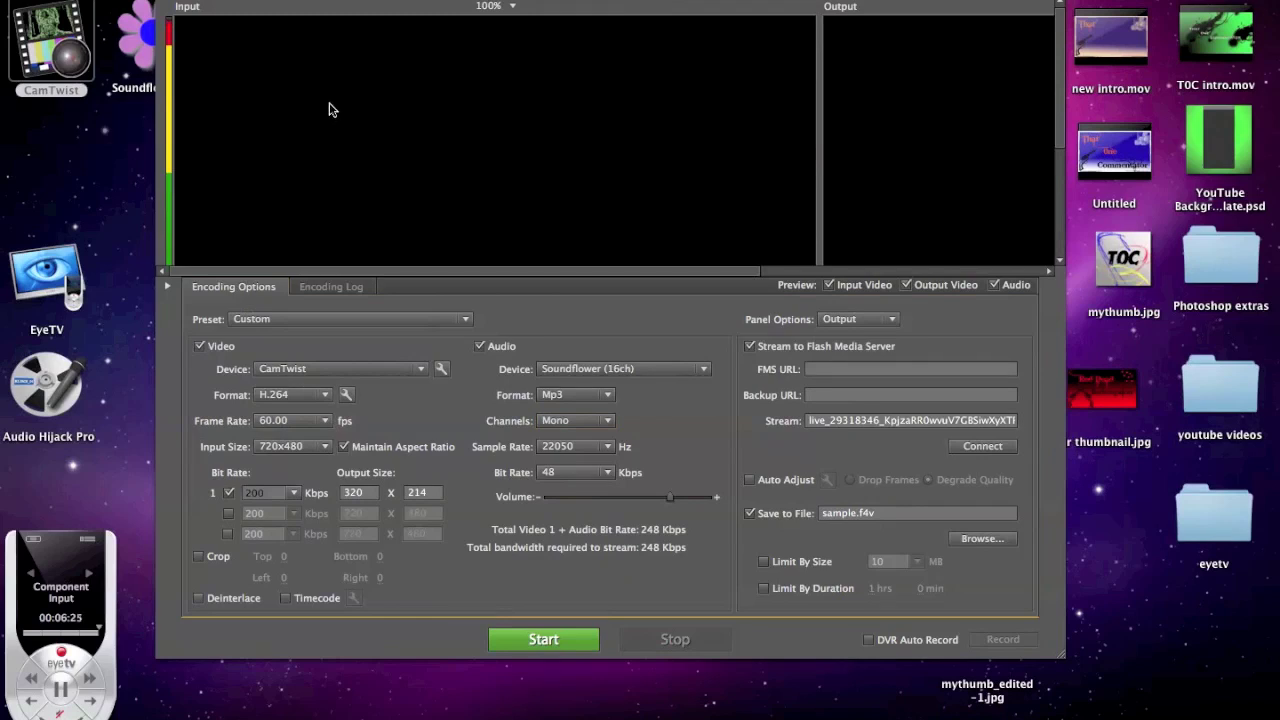
- Paste rtmp://live-3c.justin.tv/app into the FMS URL field and select the stream key
left_click(846, 370)
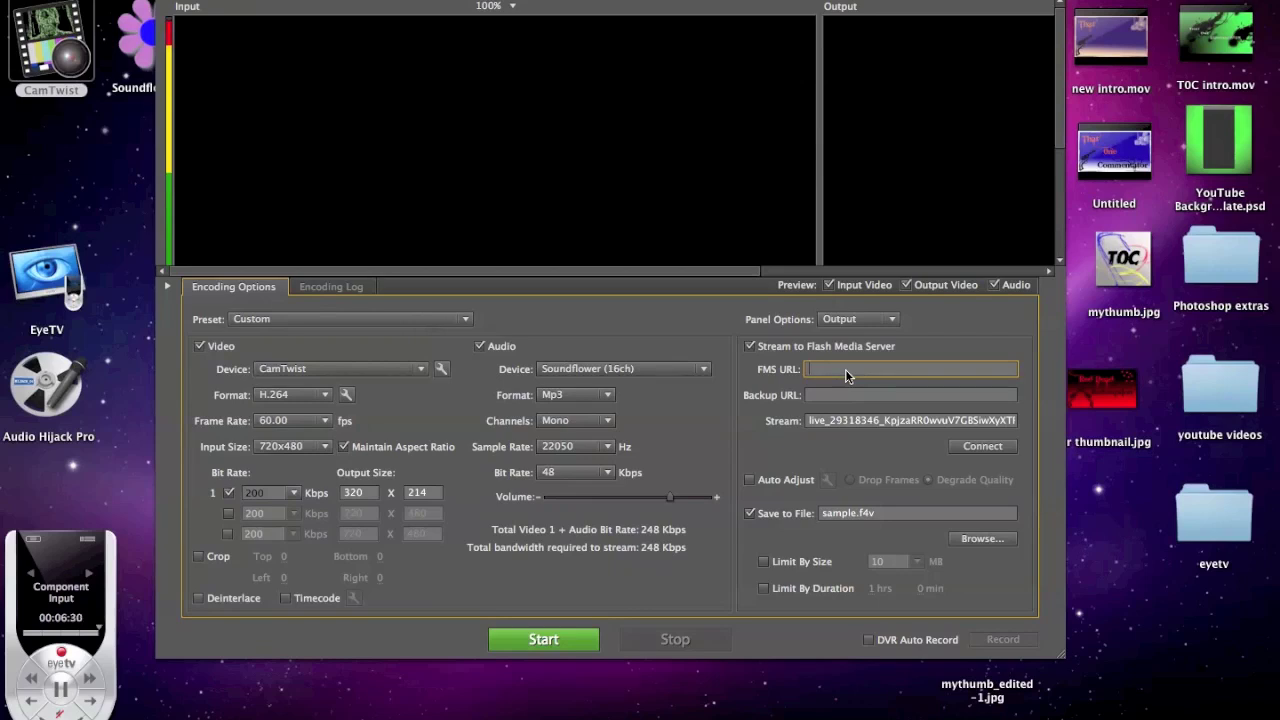
type("rtmp://live-3c.justin.tv/app")
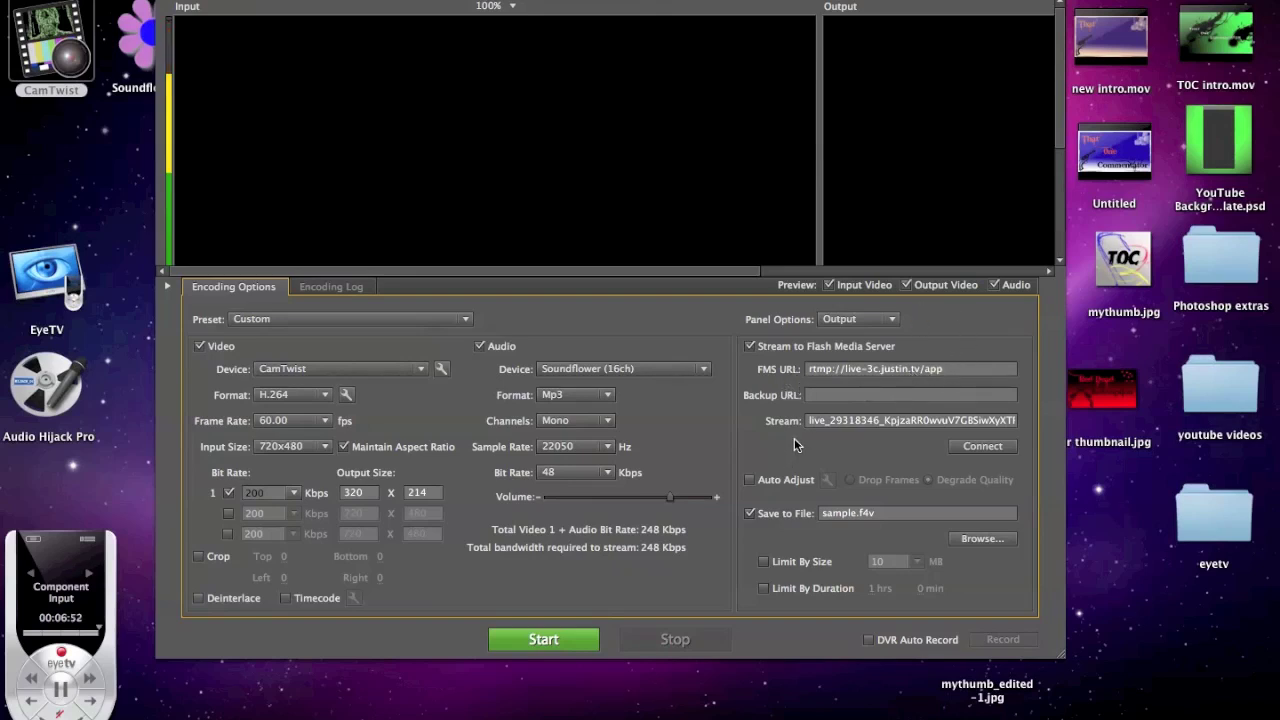
double_click(843, 425)
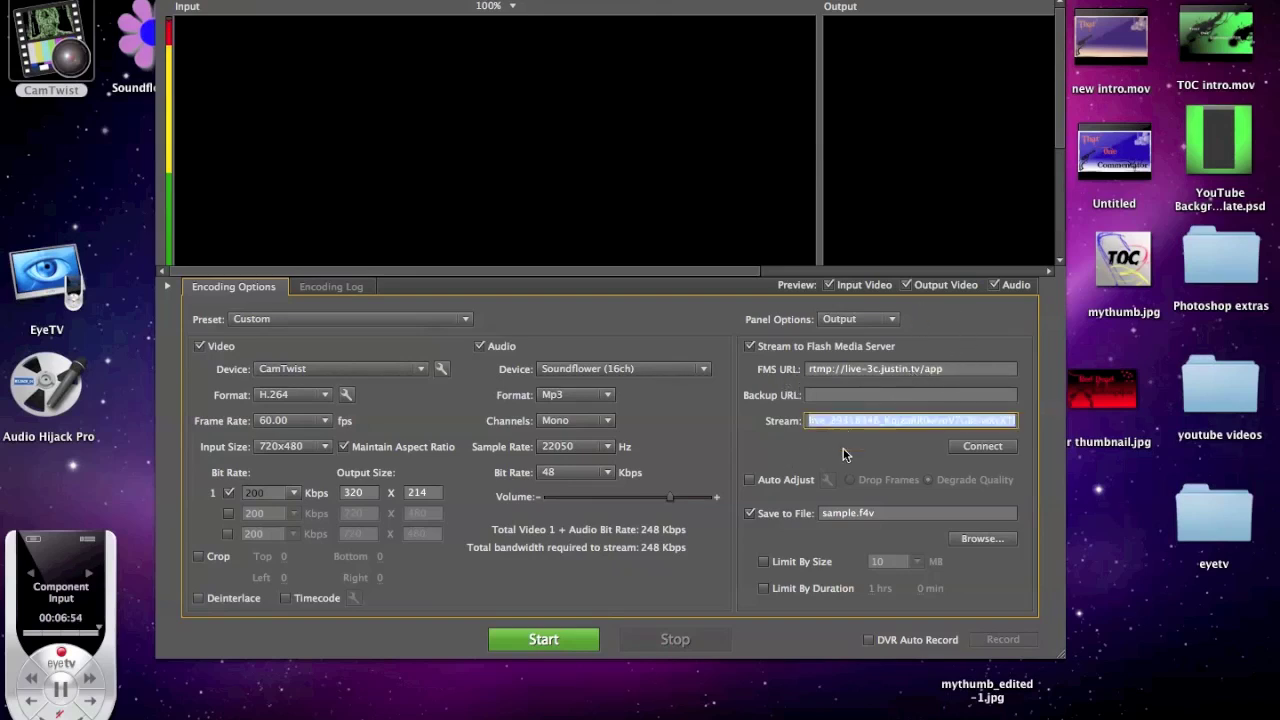
double_click(845, 420)
- Switch to the browser's desktop space and quit Mail to bring Safari forward
key("ctrl+Down")
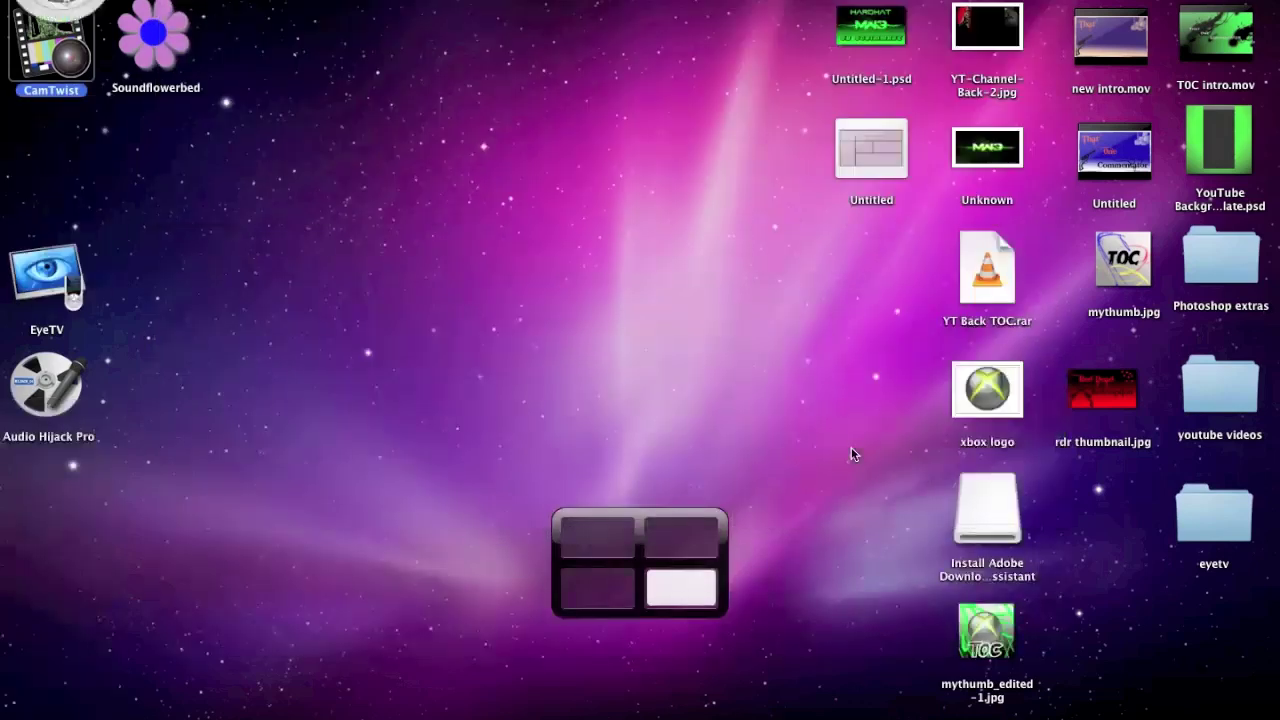
key("ctrl+Left")
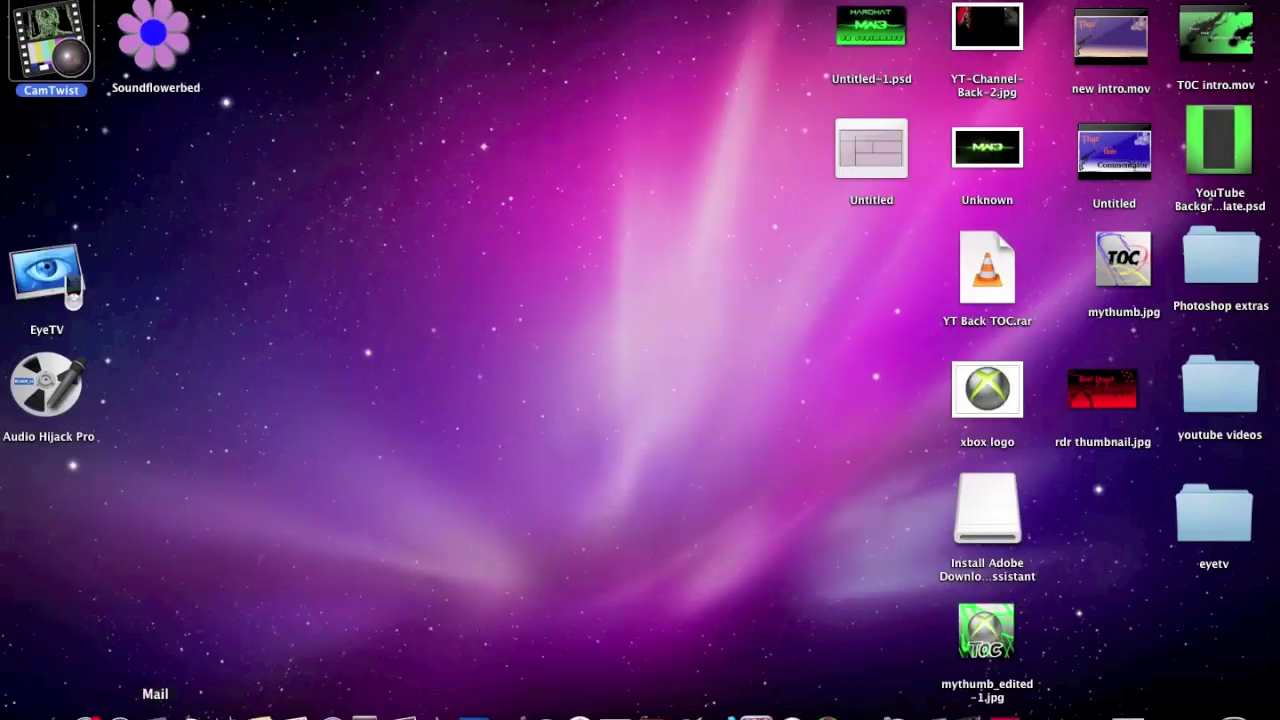
left_click(190, 712)
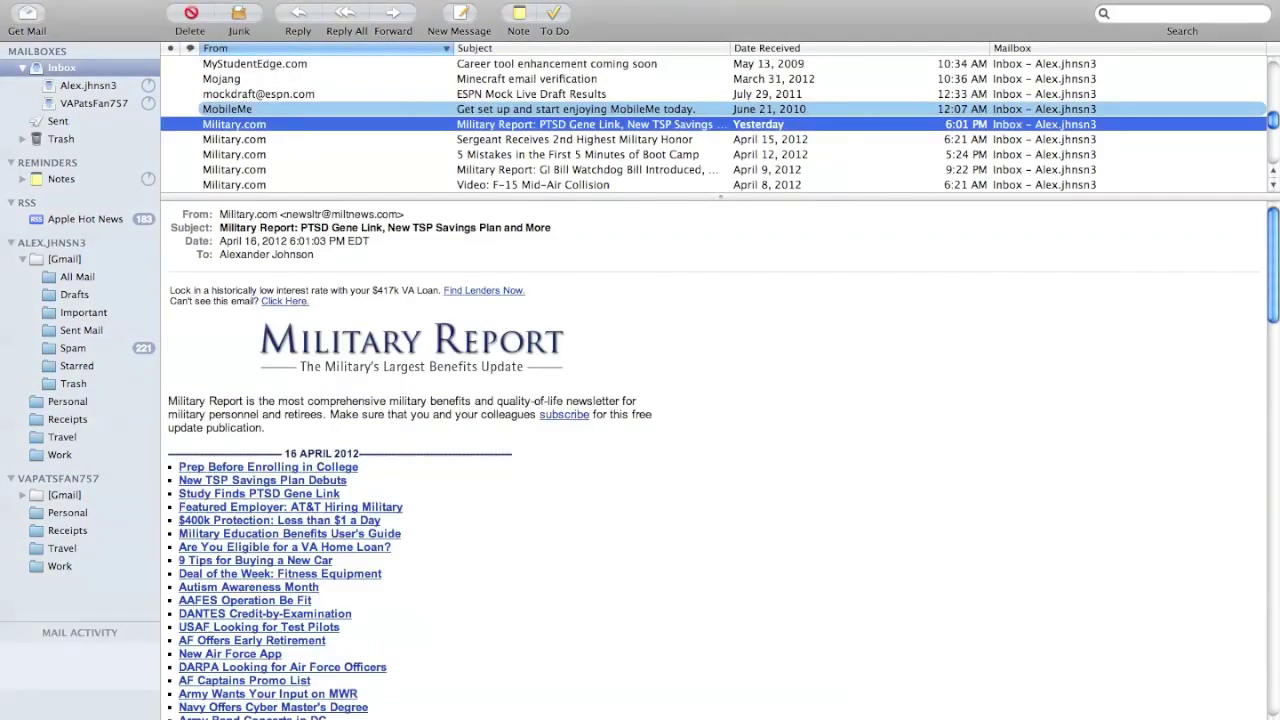
left_click(62, 2)
left_click(63, 151)
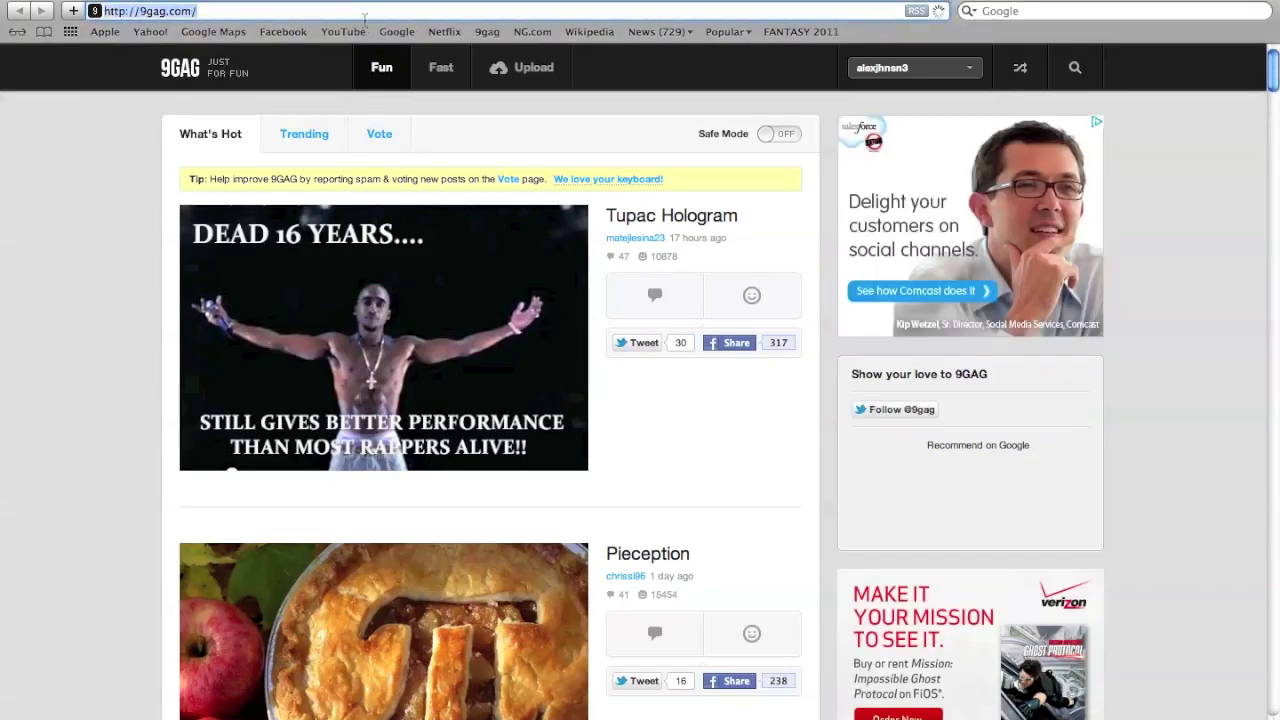
- Load twitch.tv/broadcast in Safari's address bar, fixing the typo
type("twitch.t")
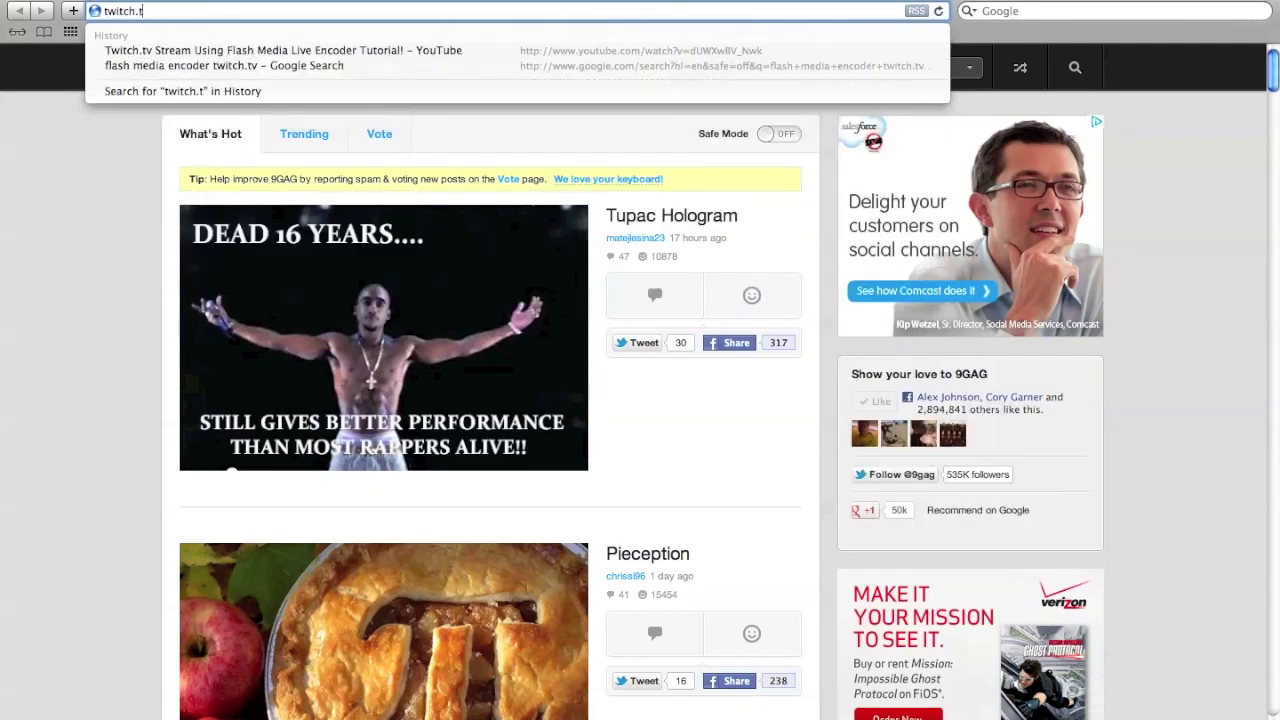
type("v/broadc")
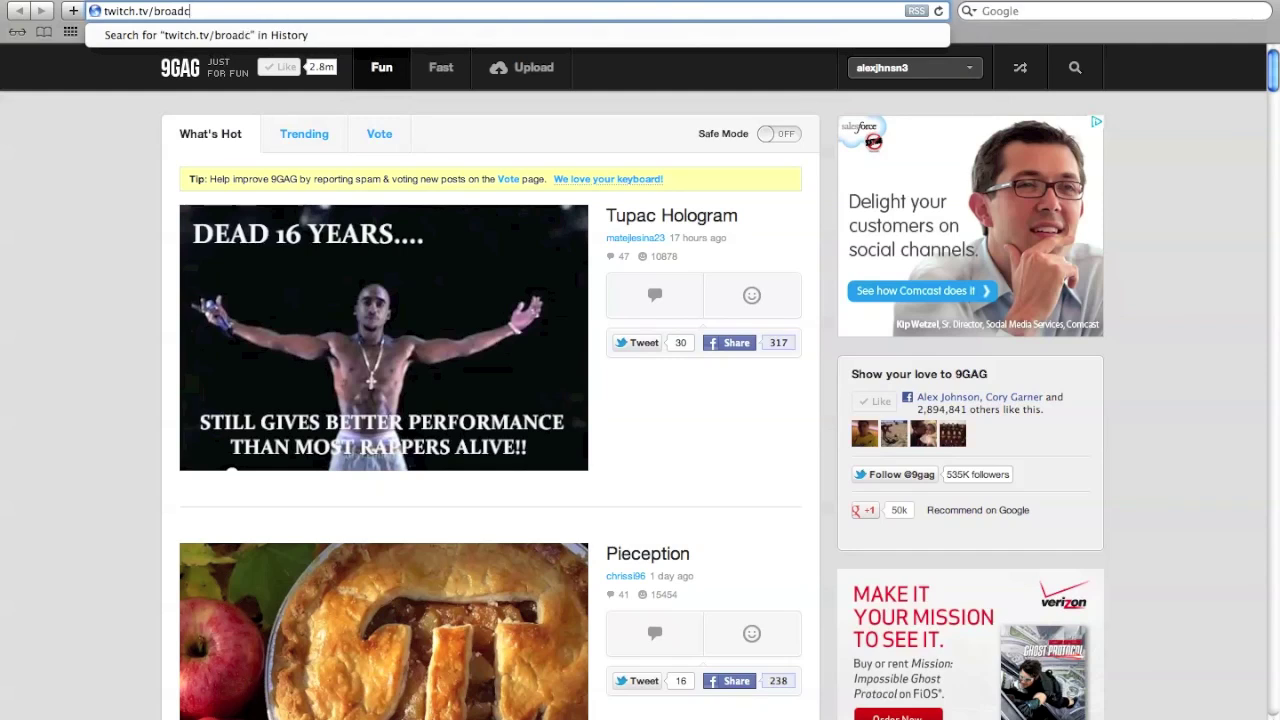
type("sa")
key("BackSpace")
key("BackSpace")
type("ast")
key("Return")
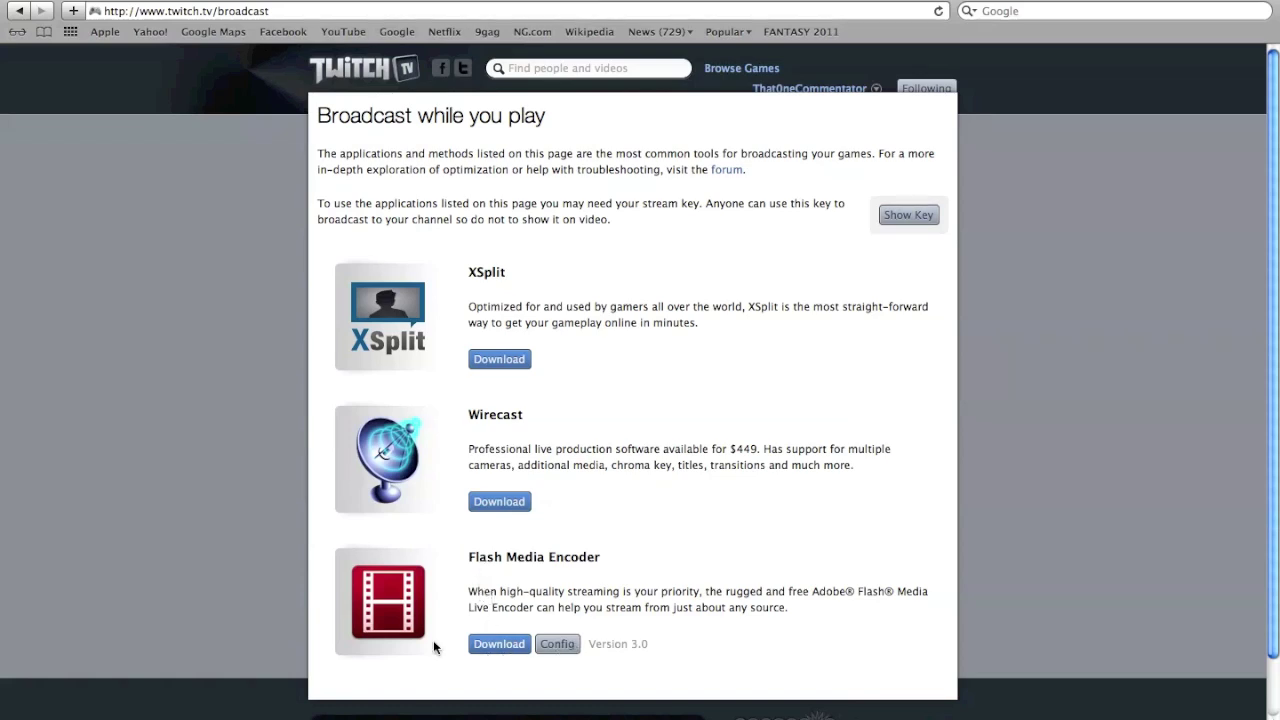
- Reveal the channel's stream key, select and copy it, then switch desktop spaces
left_click(894, 218)
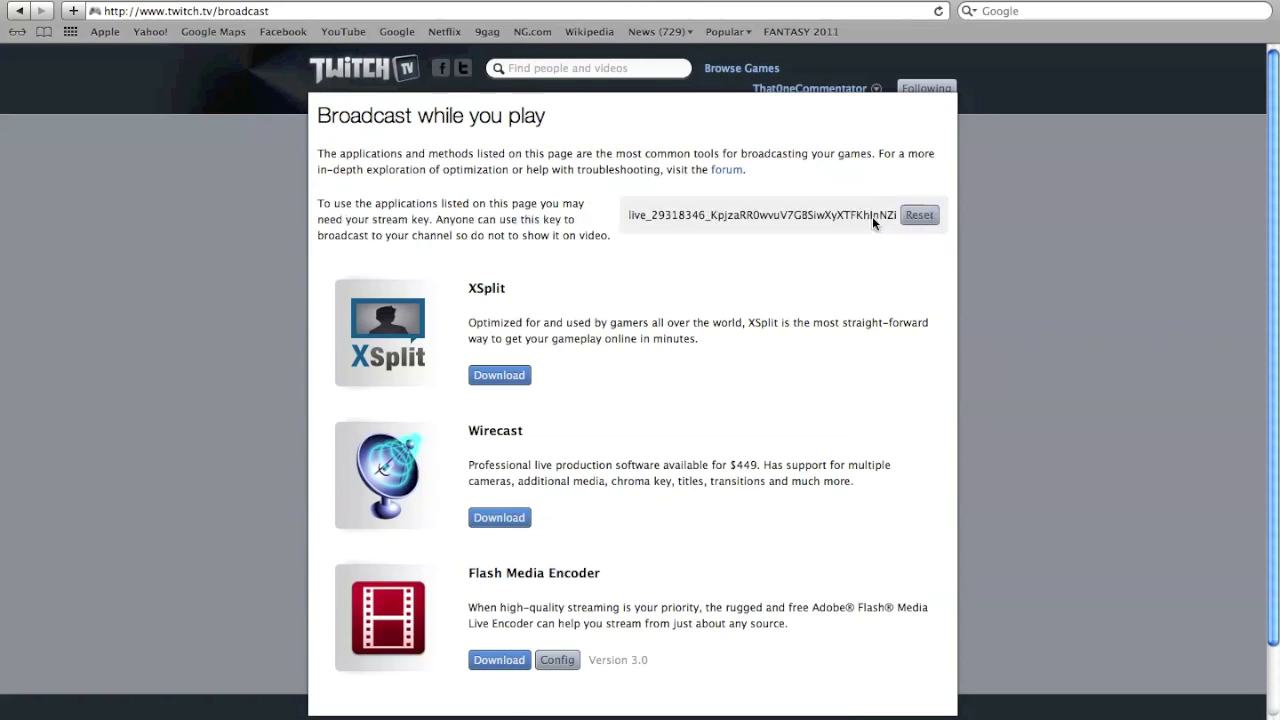
left_click(830, 214)
left_click(857, 280)
left_click(840, 214)
left_click(846, 286)
left_click(846, 216)
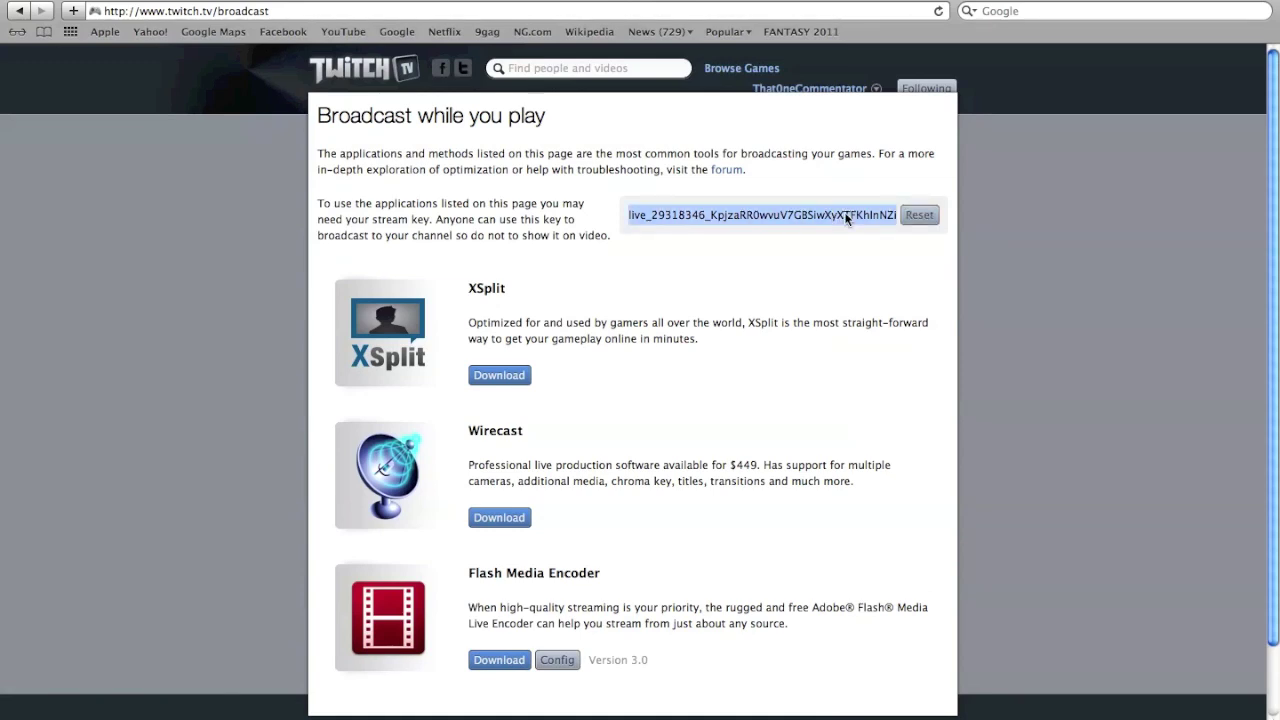
key("ctrl+Right")
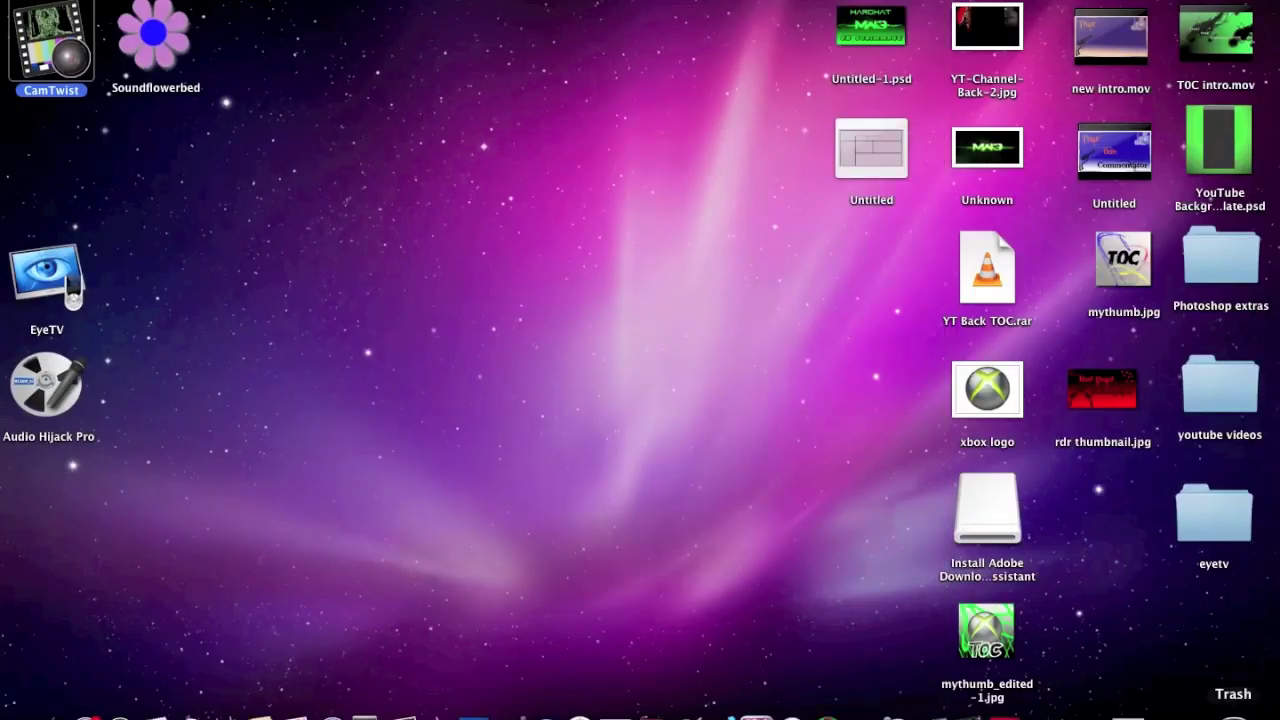
key("ctrl+Up")
key("ctrl+Right")
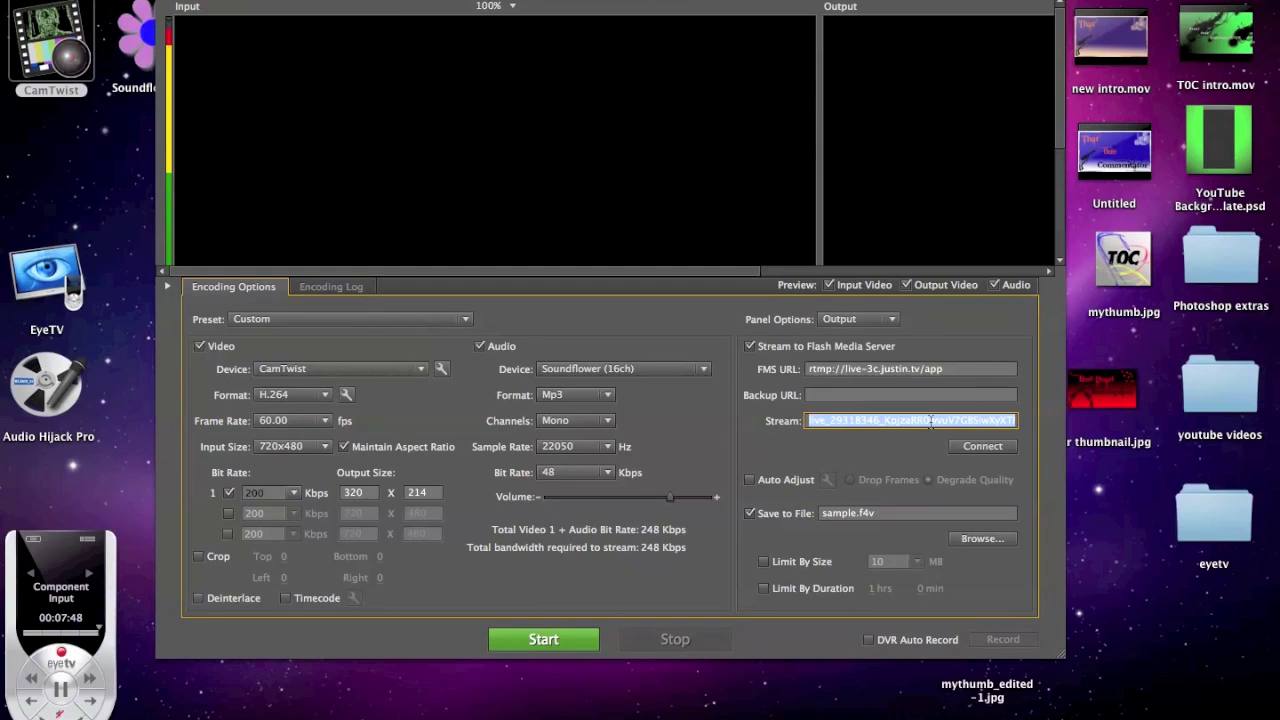
left_click(1006, 451)
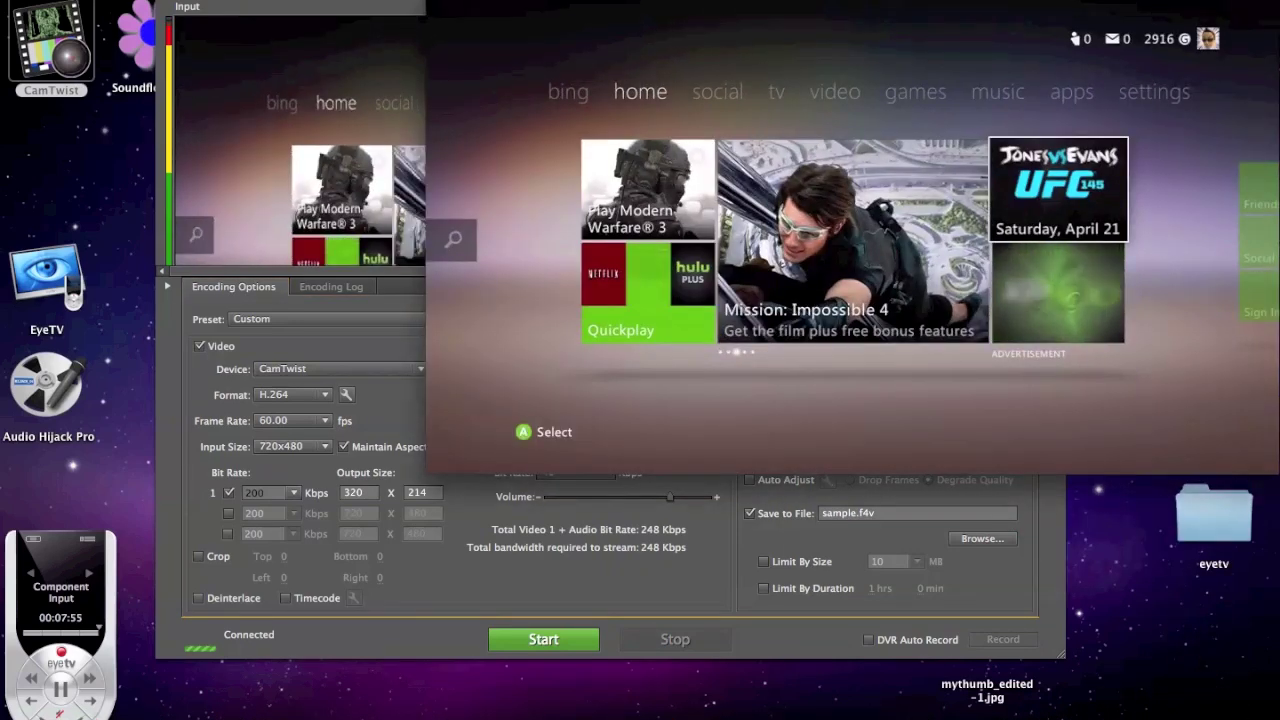
- Shift the encoder window left, start encoding and streaming, then minimize the encoder
left_click_drag(358, 63, 129, 63)
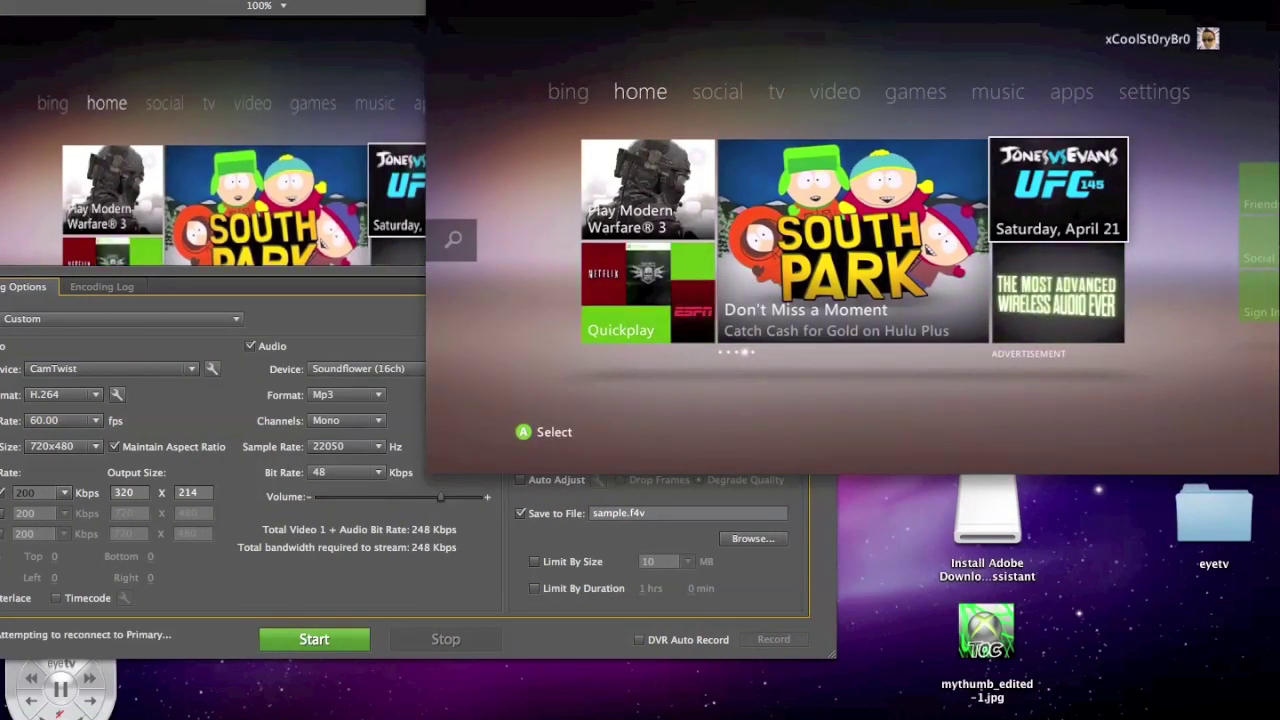
left_click_drag(236, 222, 314, 222)
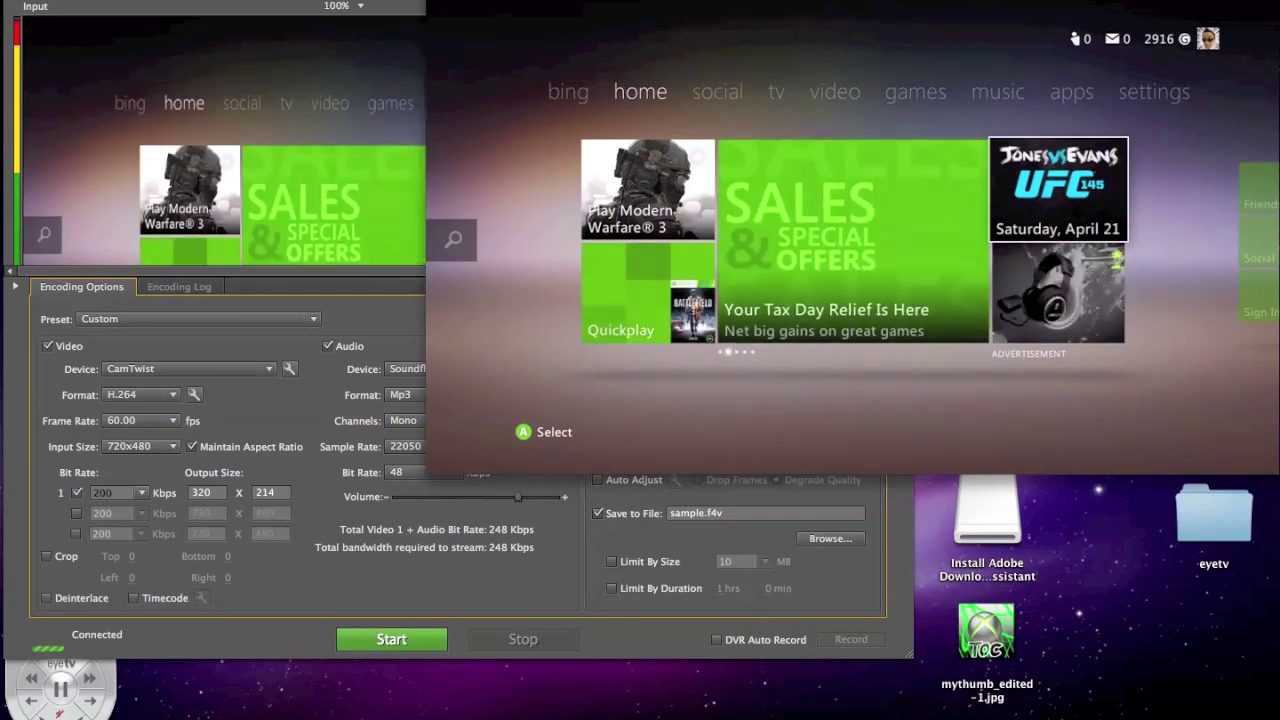
left_click(418, 650)
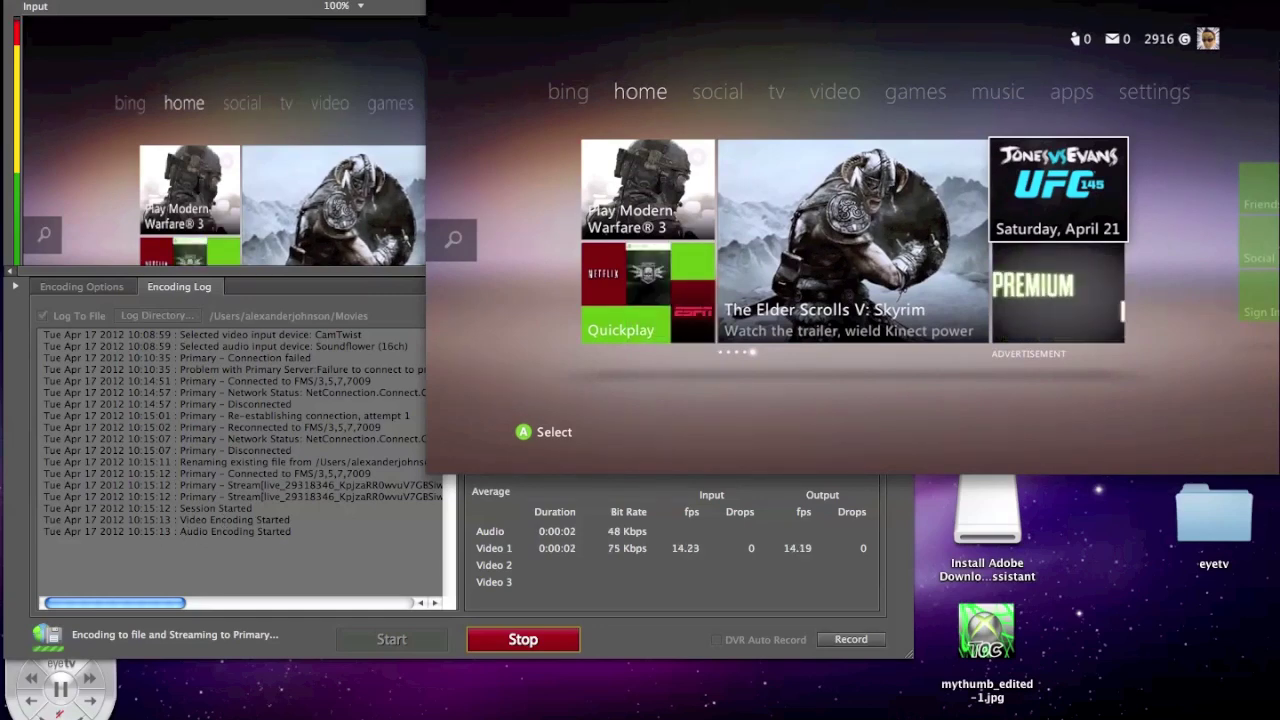
key("super+m")
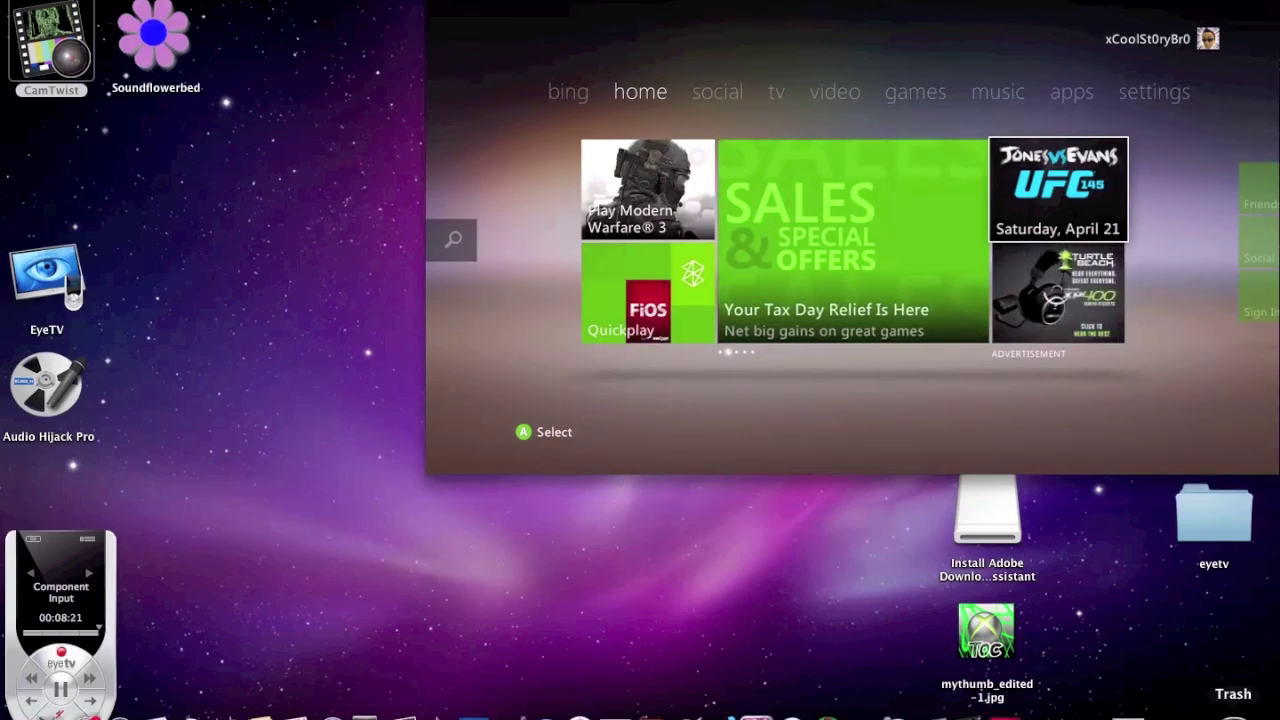
- Shrink the Safari window and fit it to the left third of the screen
key("ctrl+Left")
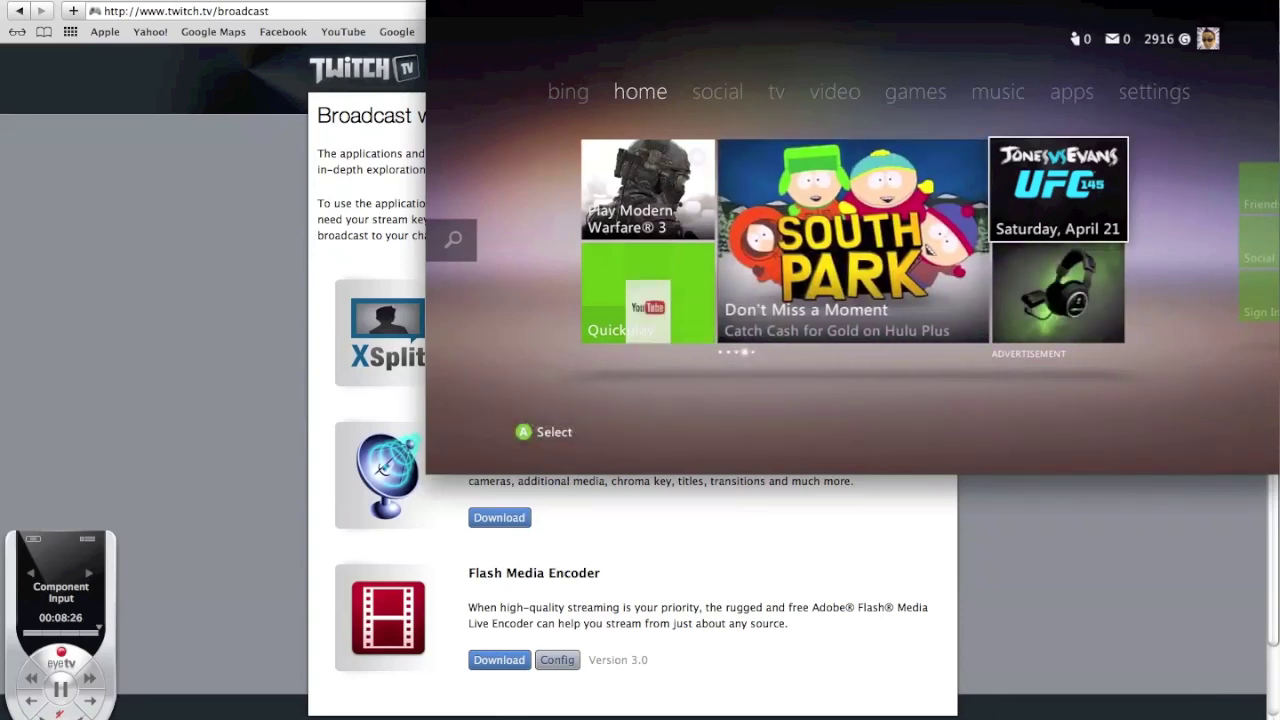
left_click_drag(1248, 688, 862, 620)
key("ctrl+alt+Left")
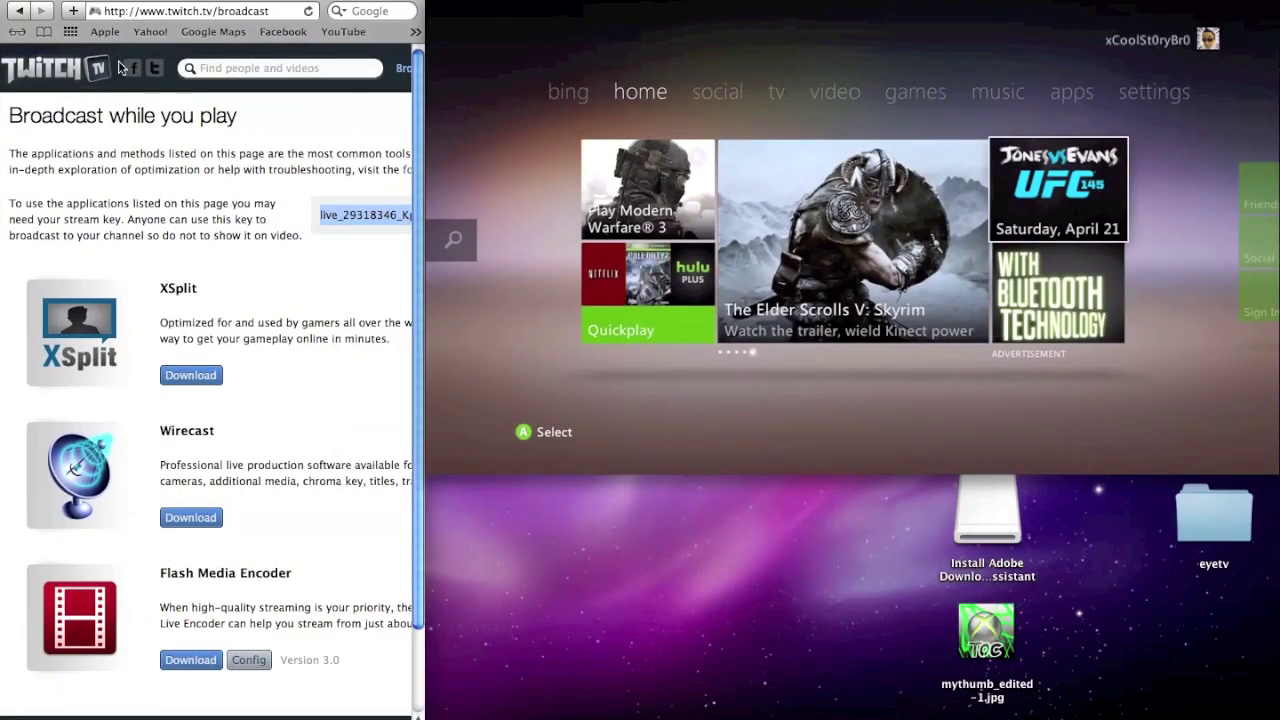
- Load the twitch.tv home page and choose Channel from the username dropdown
left_click(262, 12)
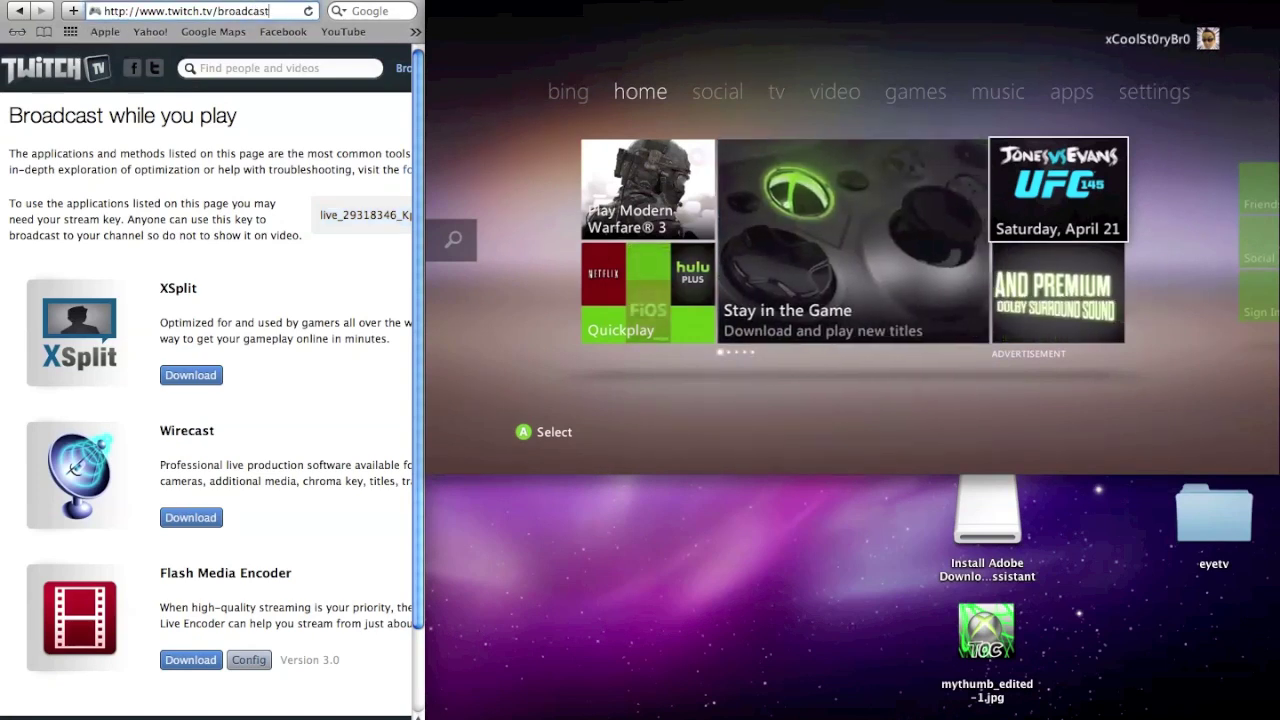
key("BackSpace")
key("BackSpace")
key("BackSpace")
key("BackSpace")
key("BackSpace")
key("BackSpace")
key("BackSpace")
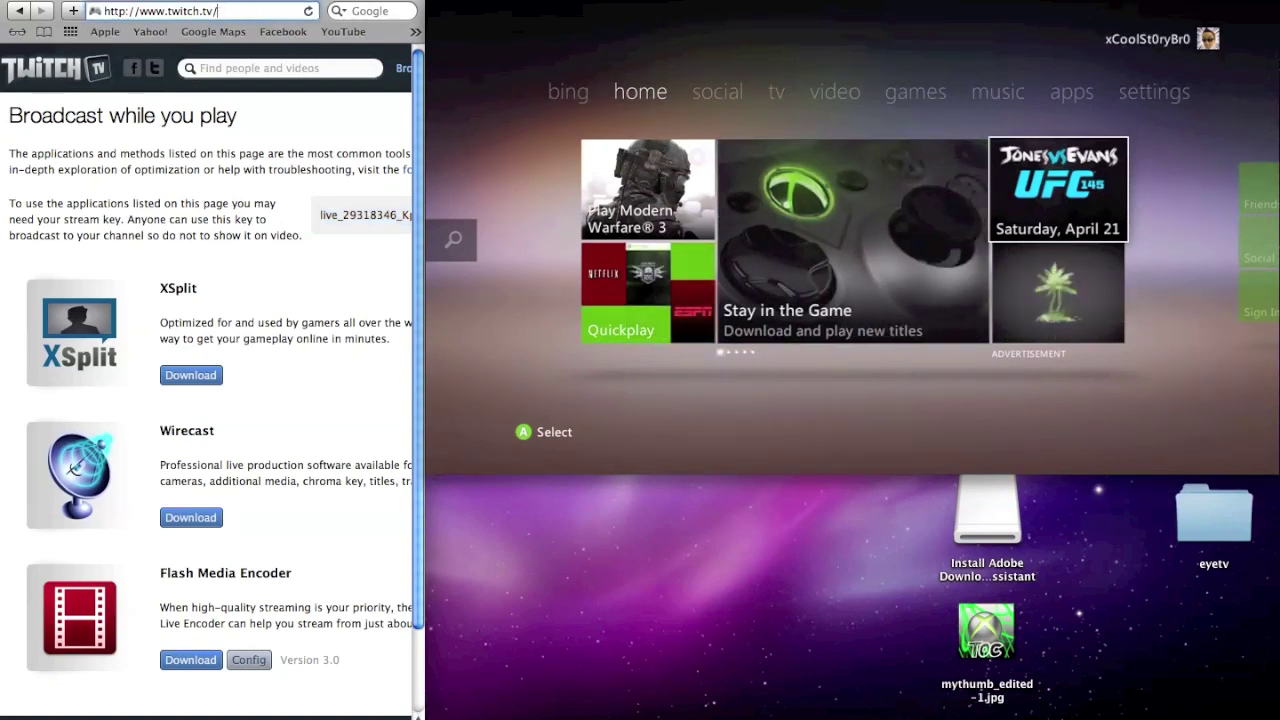
key("Return")
scroll(360, 120, "right", 2)
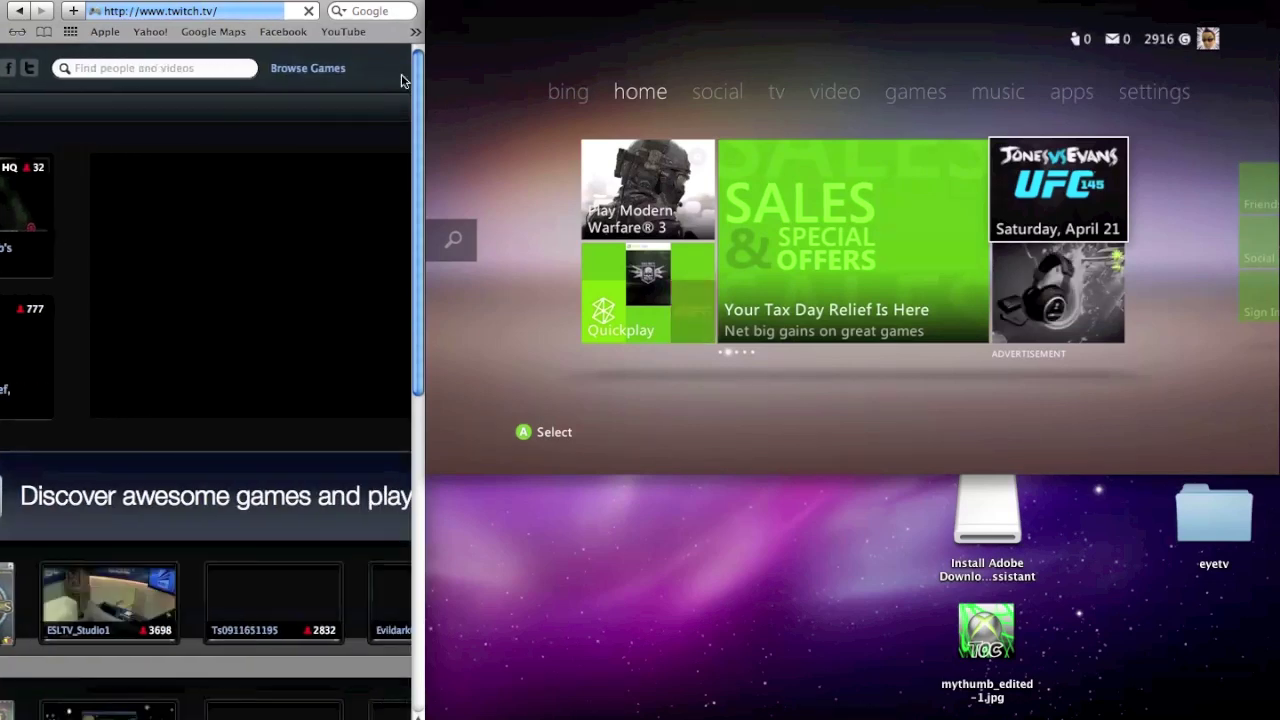
scroll(229, 69, "right", 3)
scroll(240, 68, "down", 3)
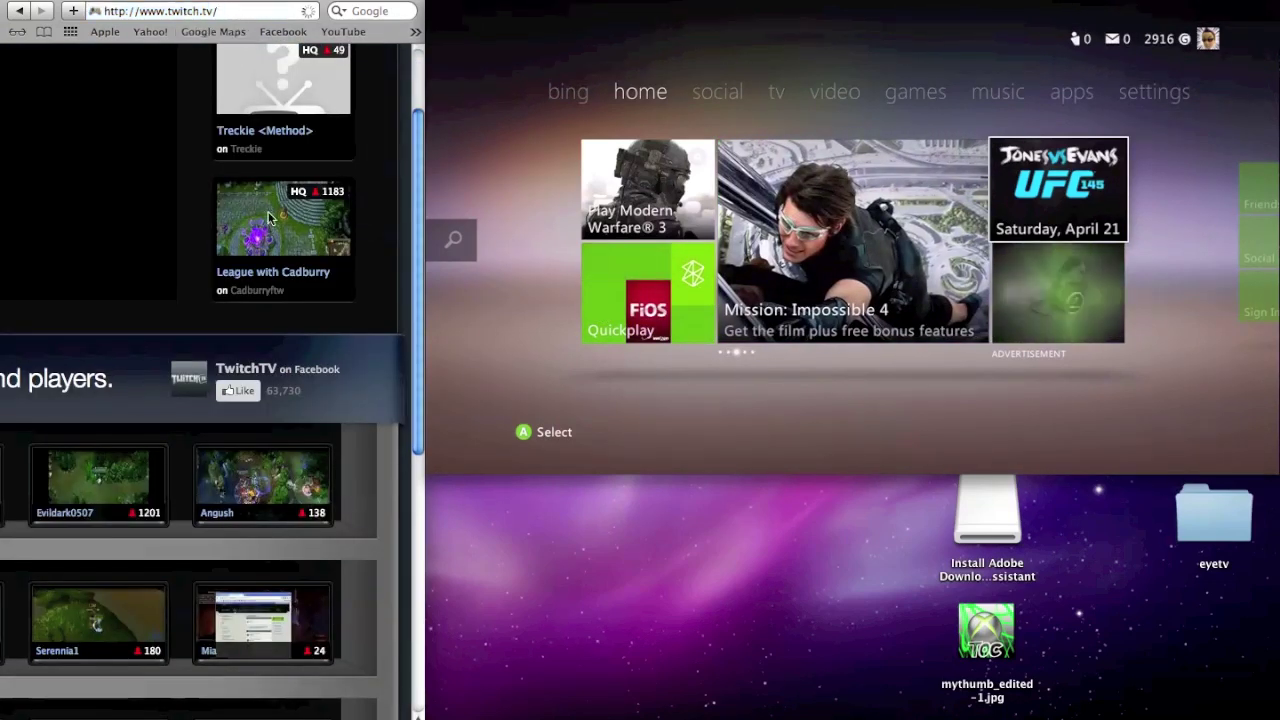
scroll(262, 89, "up", 3)
left_click(255, 70)
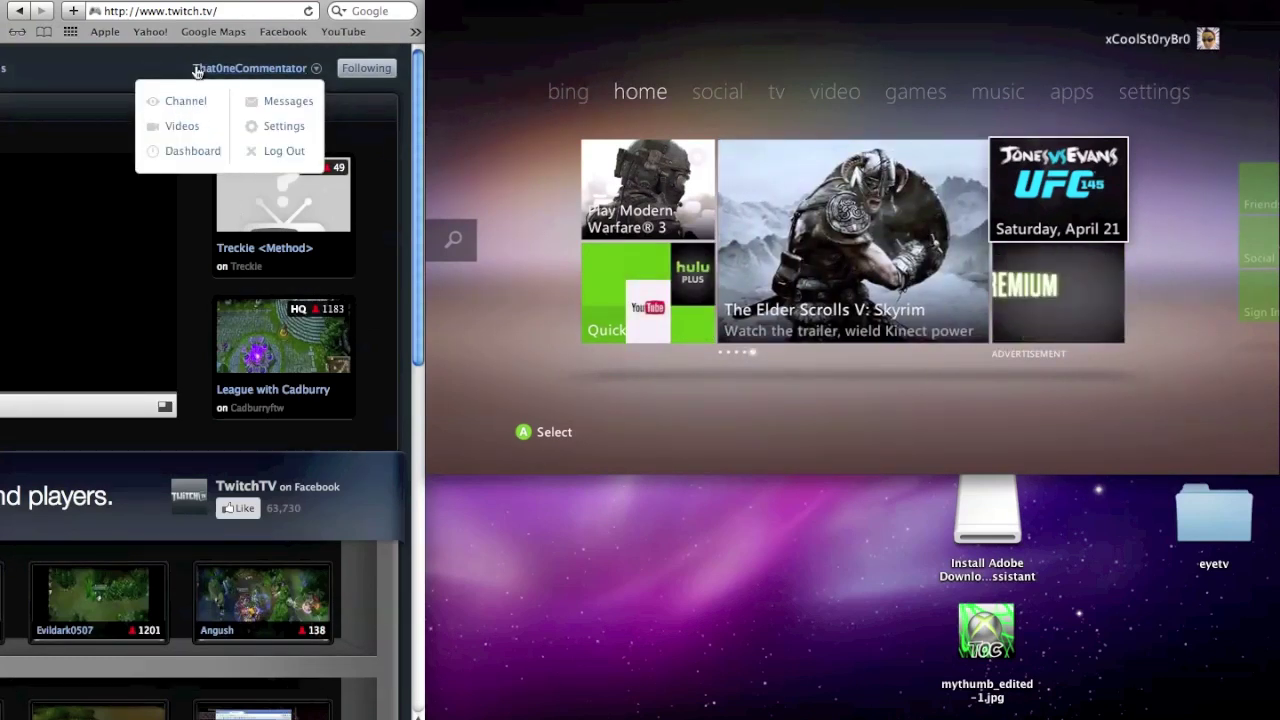
left_click(188, 102)
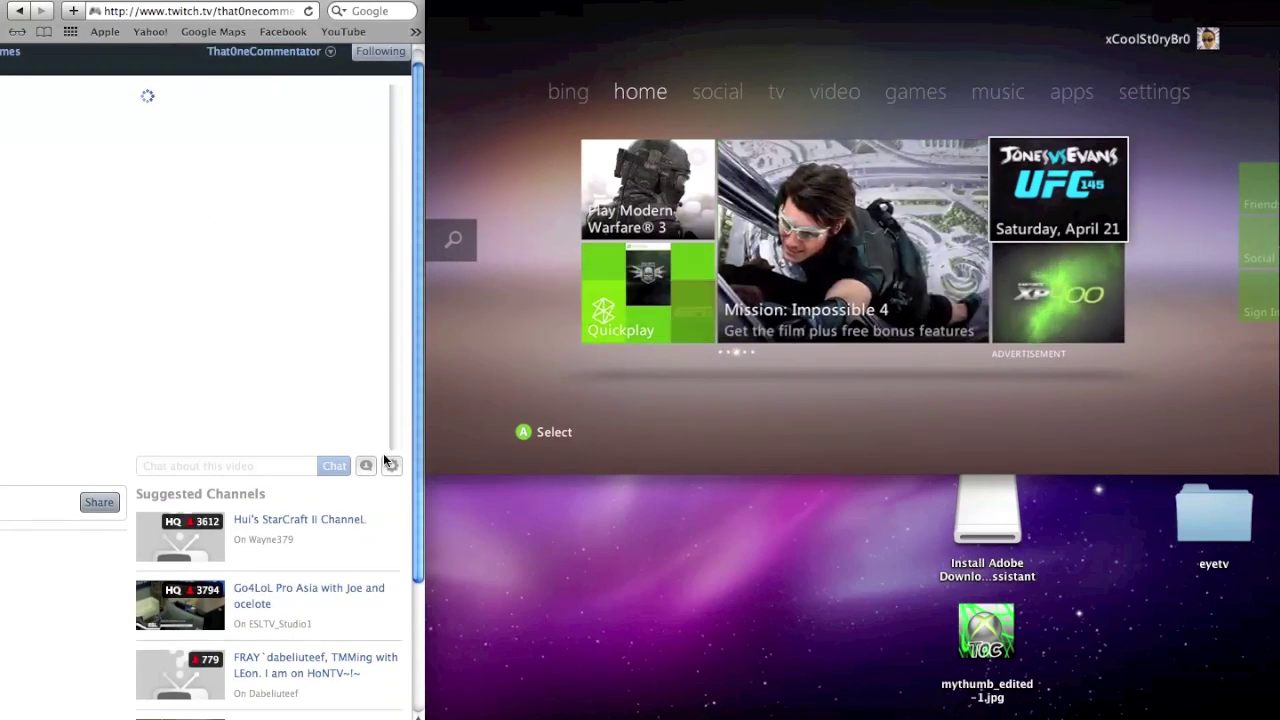
- Mute the live stream's audio in the channel player and look over the channel page
scroll(293, 414, "up", 1)
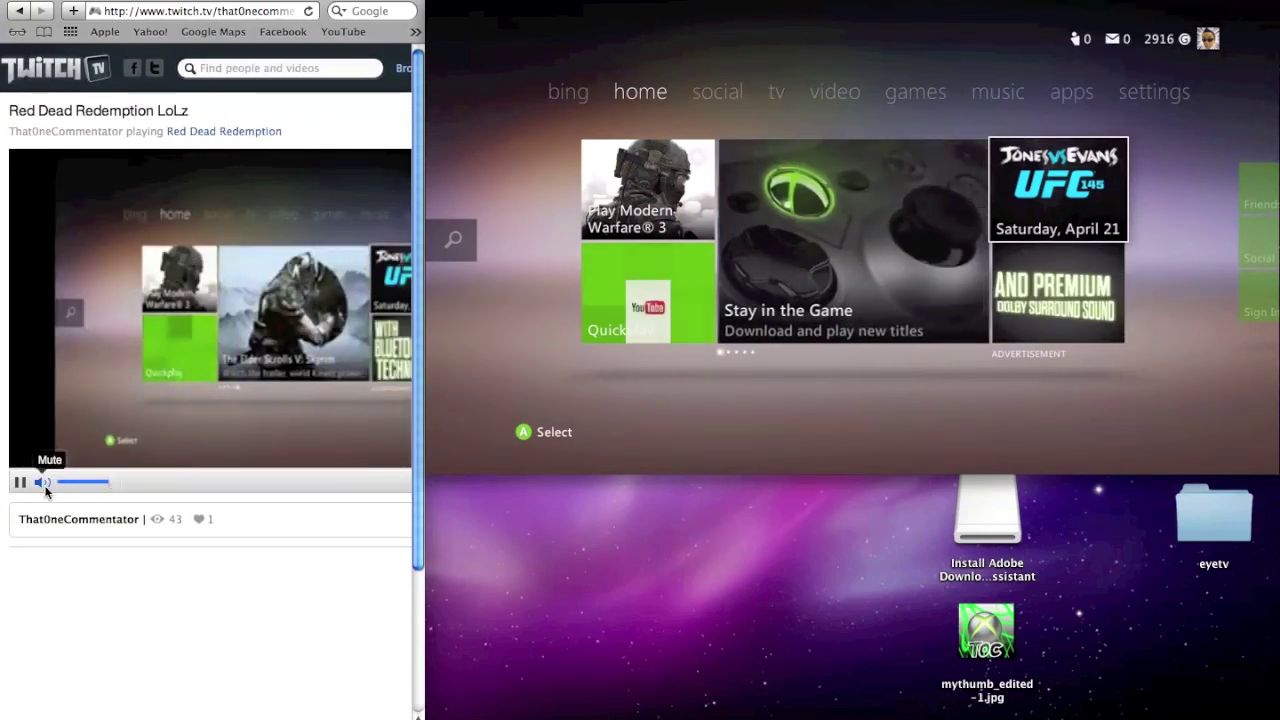
left_click(43, 484)
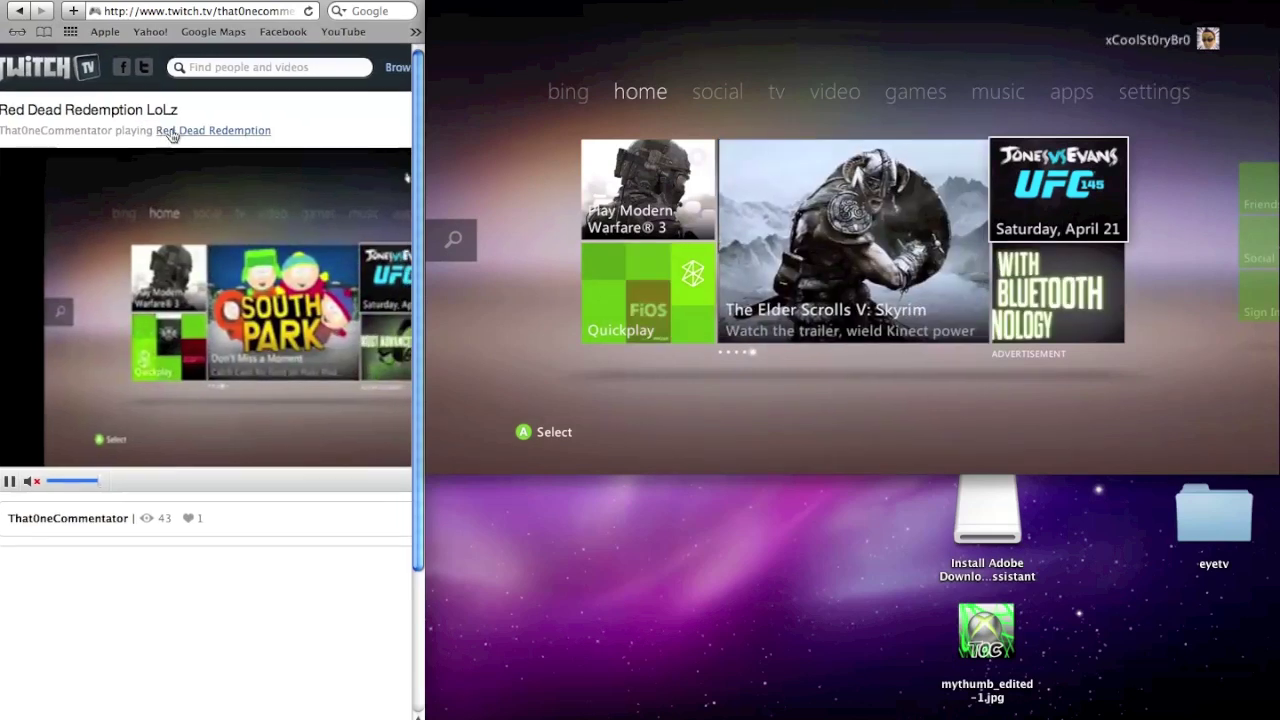
scroll(160, 130, "right", 5)
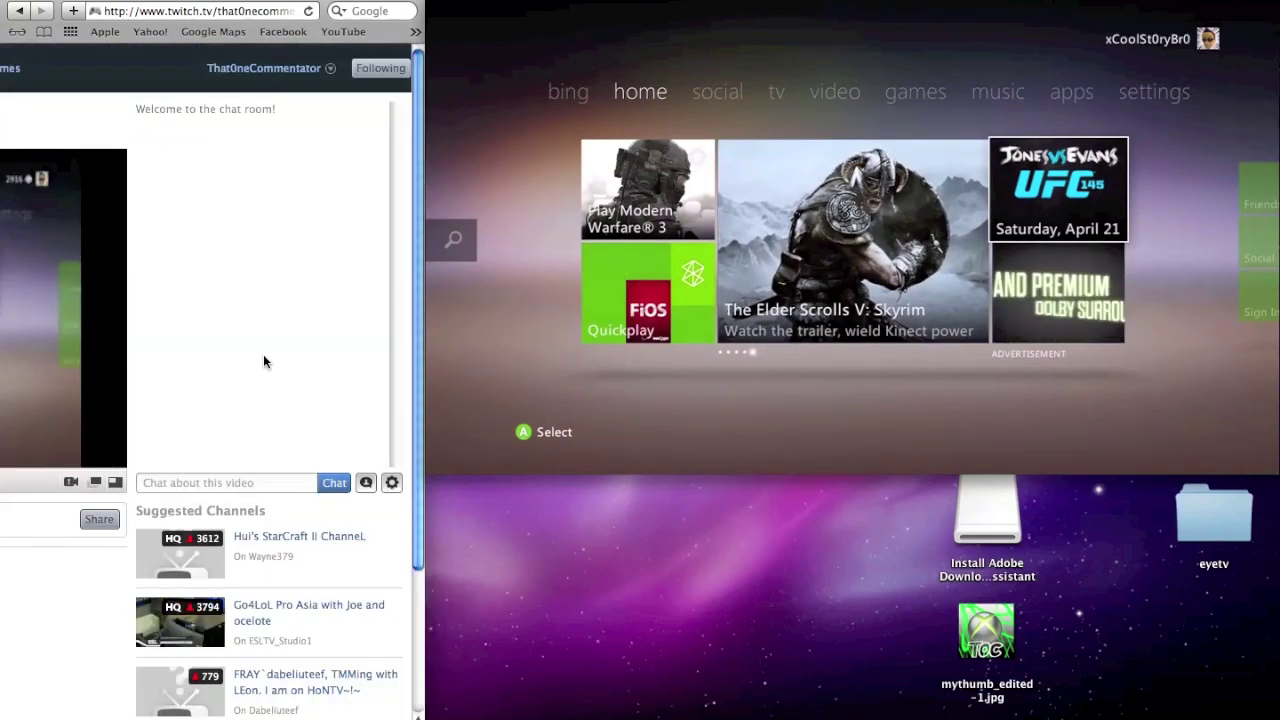
scroll(257, 336, "left", 5)
scroll(256, 336, "down", 3)
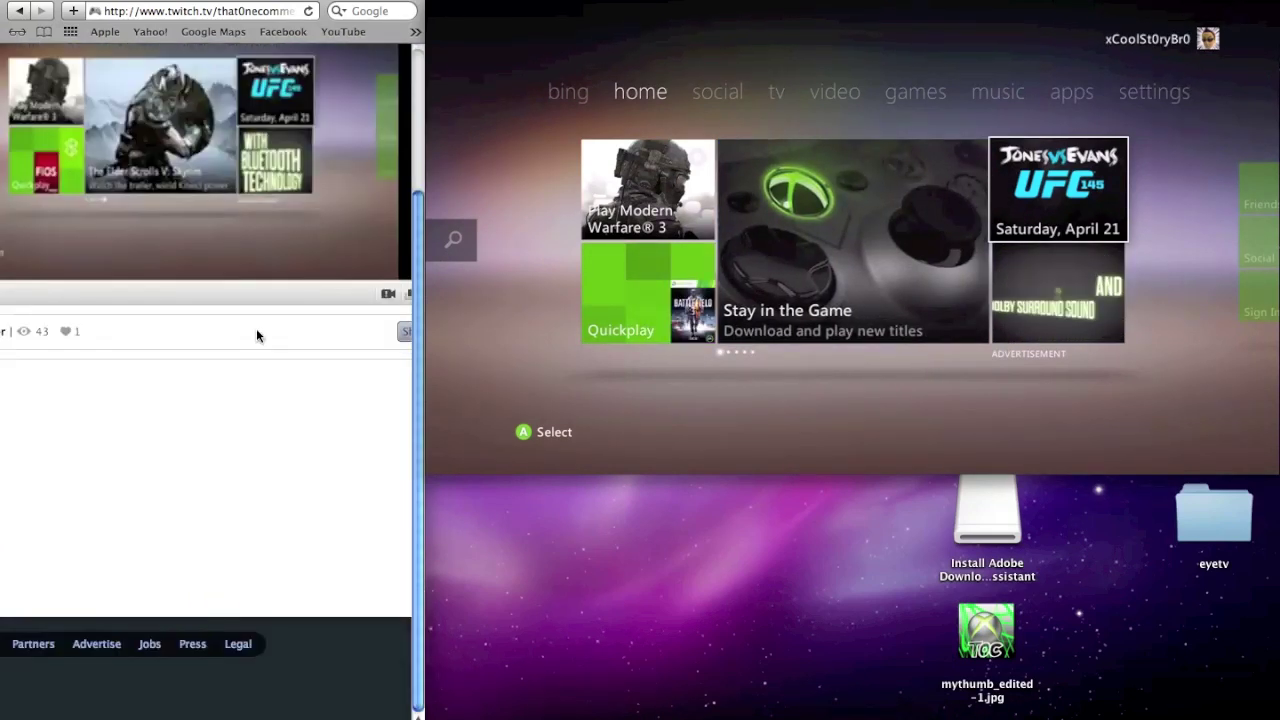
scroll(256, 335, "left", 3)
scroll(256, 335, "up", 3)
scroll(243, 314, "down", 3)
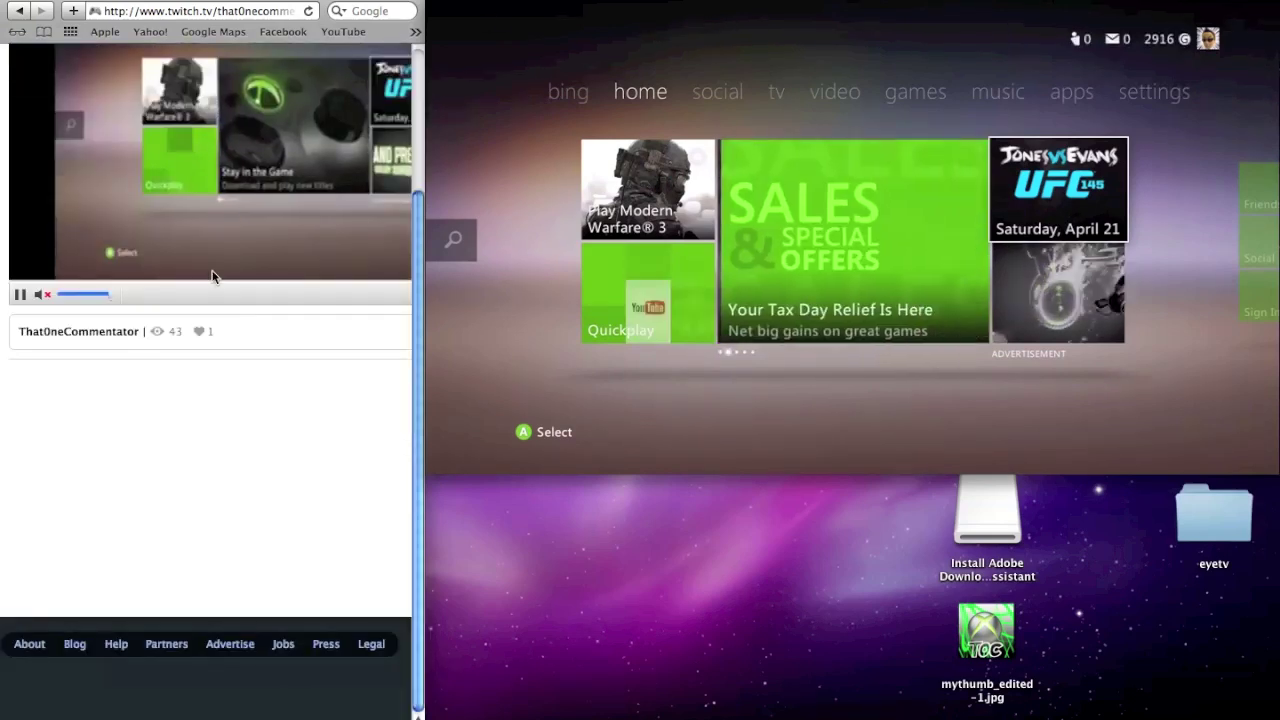
left_click(70, 0)
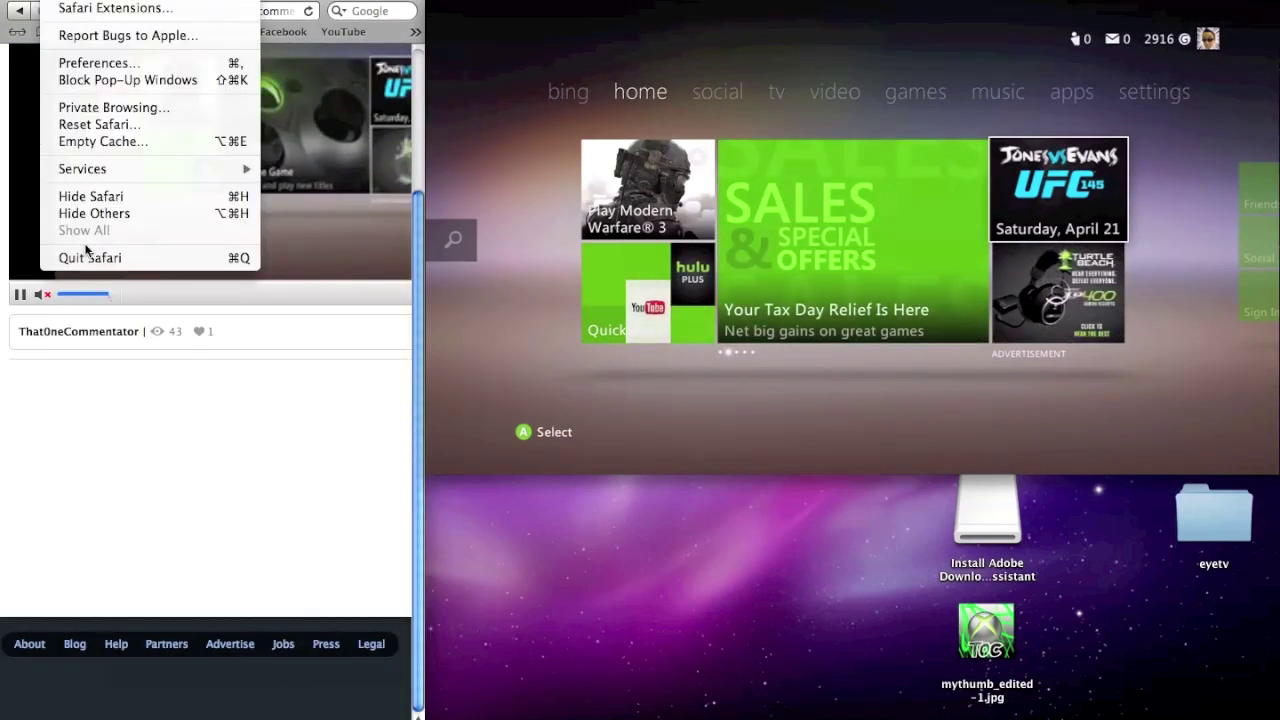
- Quit Safari from its application menu, leaving the Xbox video window showing
left_click(70, 0)
left_click(70, 0)
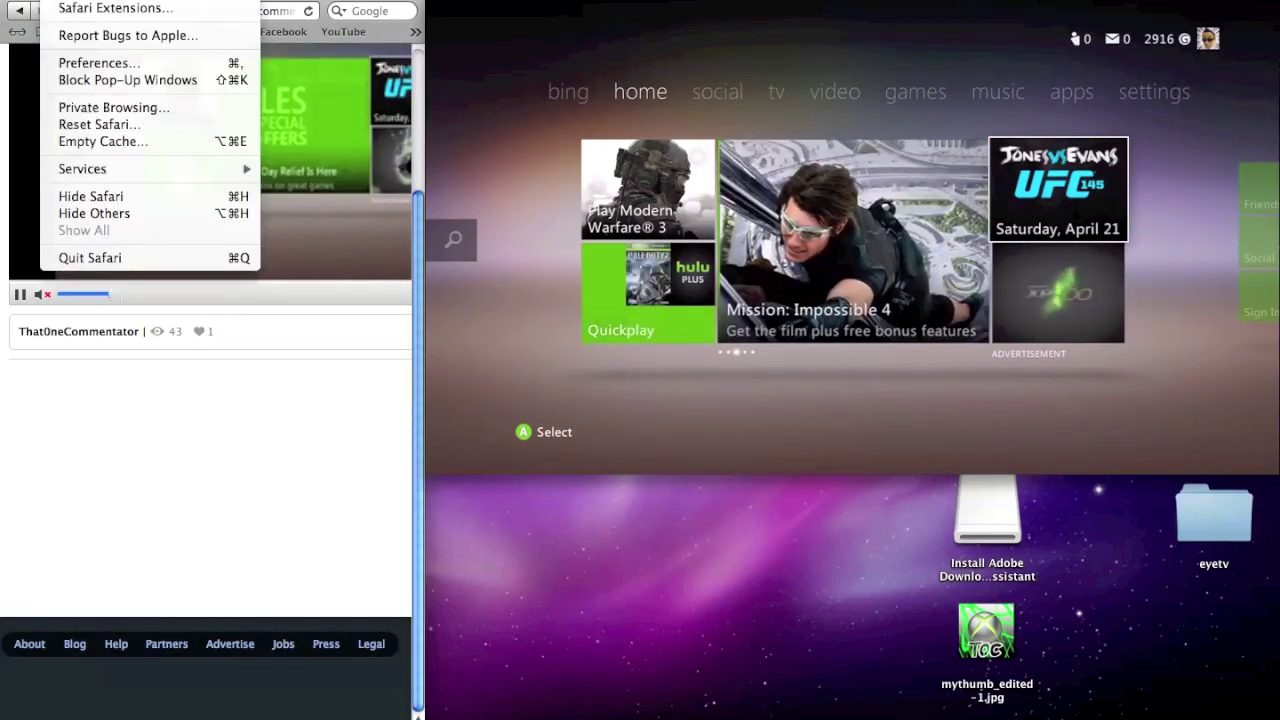
left_click(108, 262)
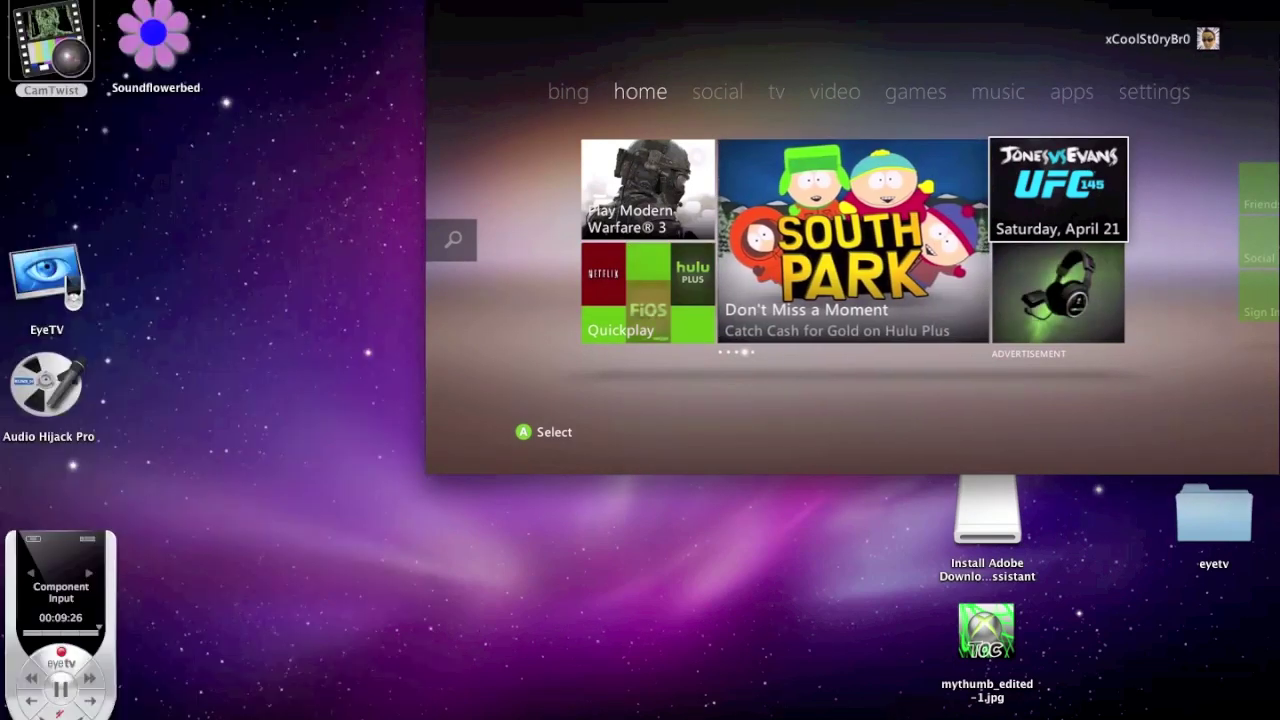